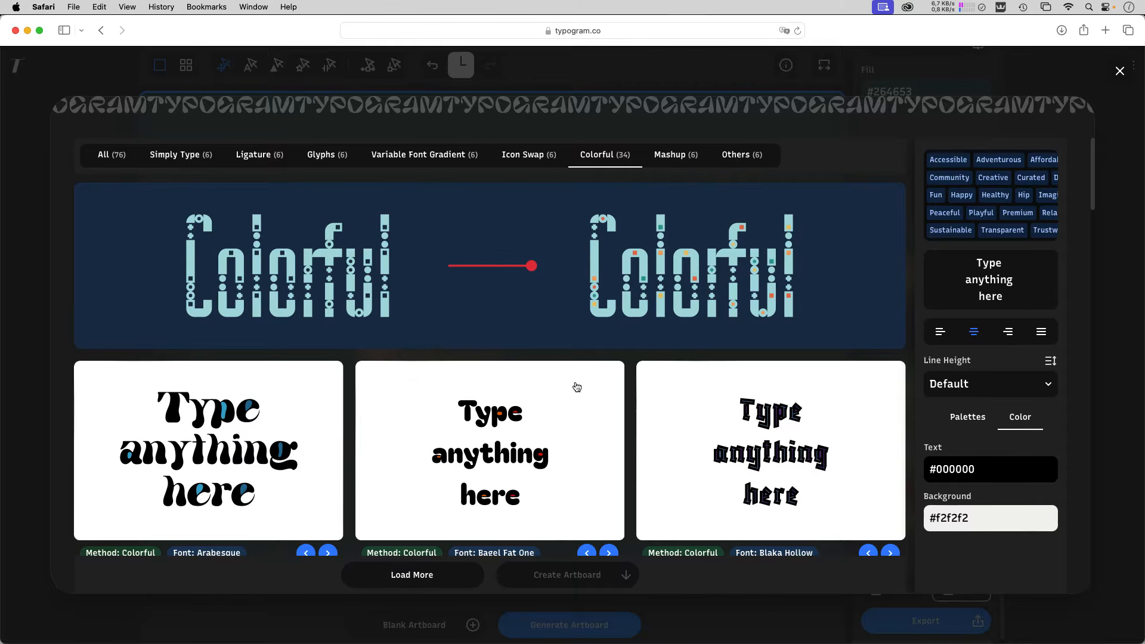
Browse the Colorful lettering samples to see how different fonts show coloured inner shapes.
scroll(560, 404, "down", 5)
scroll(559, 404, "down", 4)
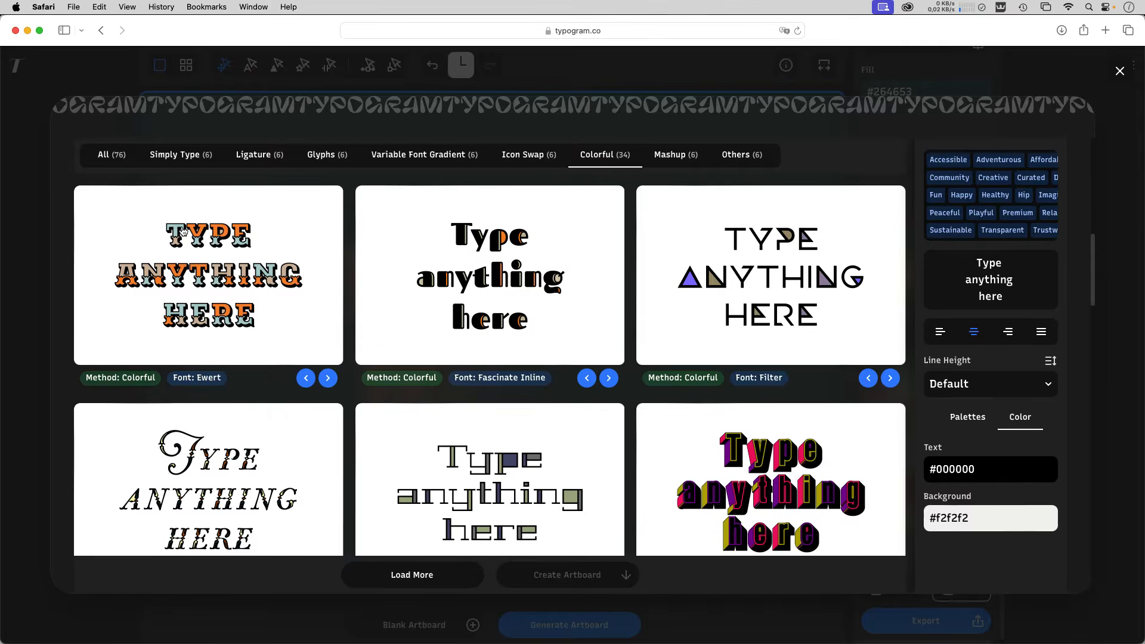
scroll(599, 440, "down", 3)
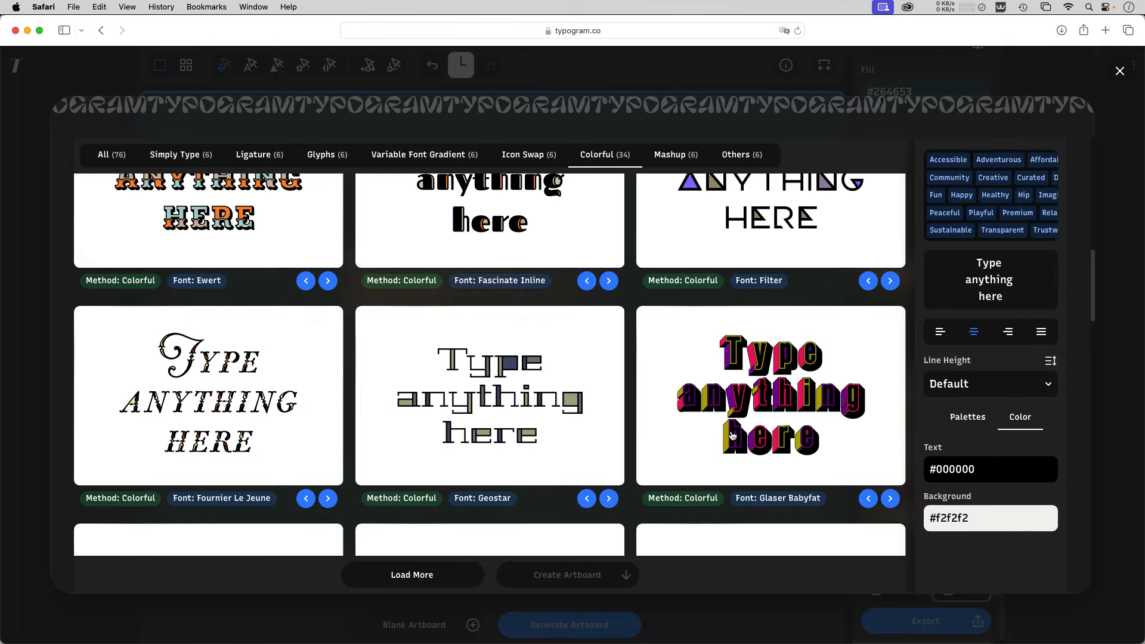
scroll(733, 435, "down", 3)
scroll(545, 468, "down", 3)
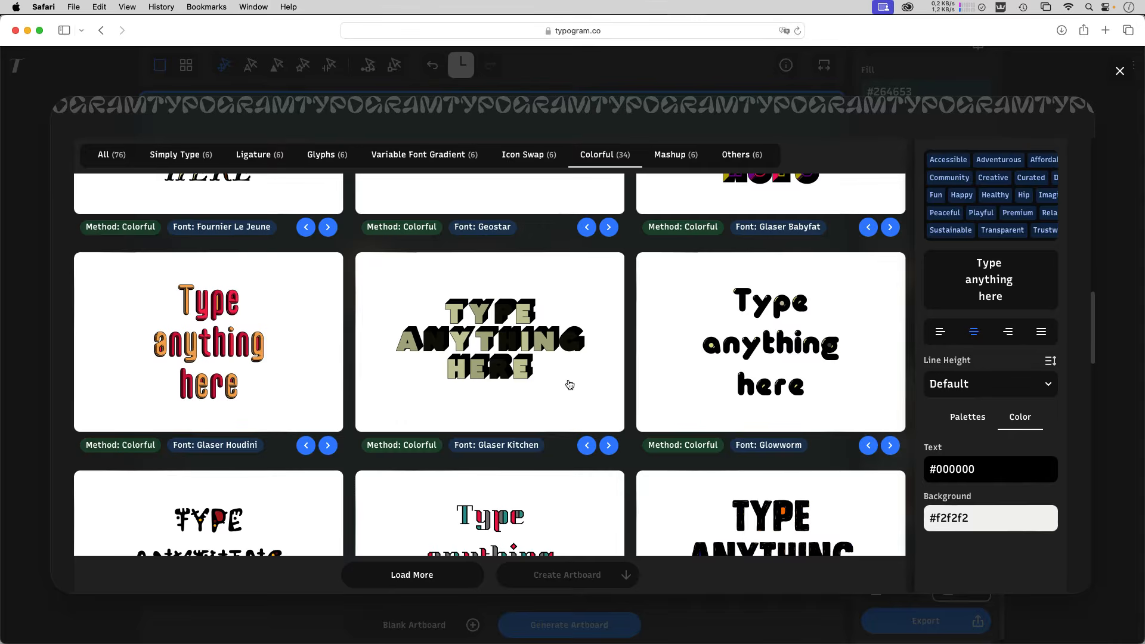
scroll(566, 383, "down", 3)
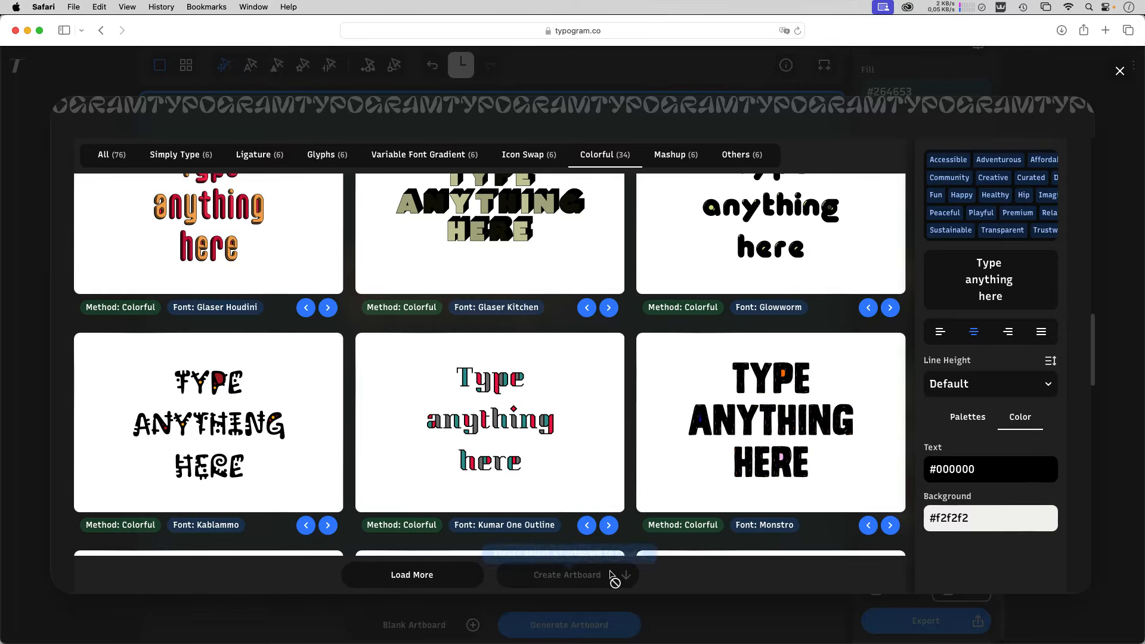
Switch to Adobe Illustrator 2025.
mouse_move(574, 643)
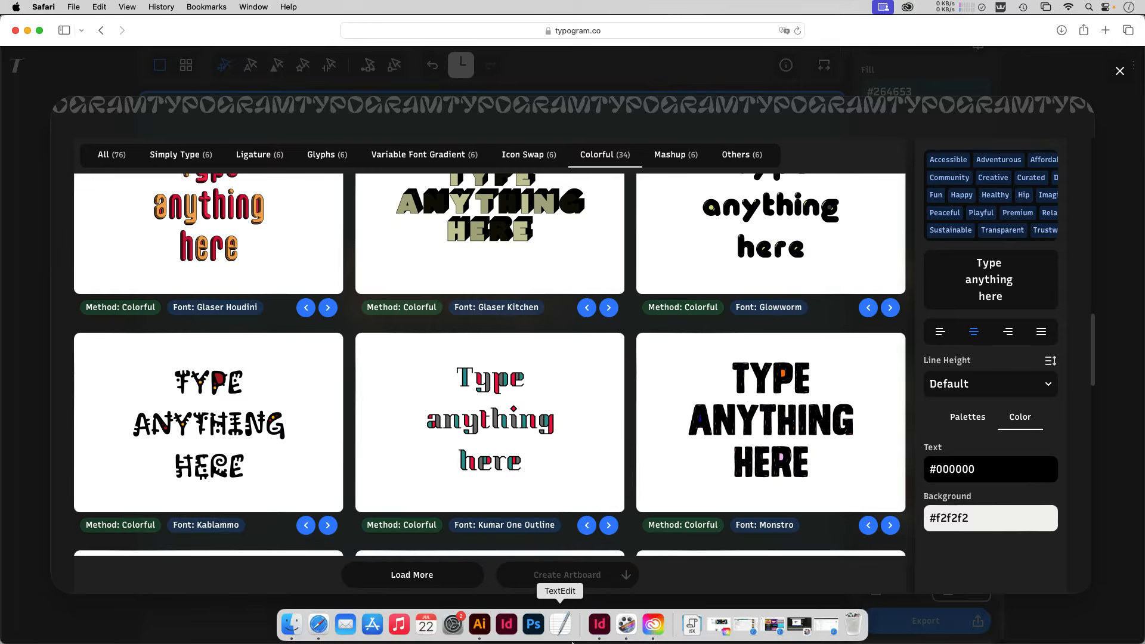
left_click(477, 624)
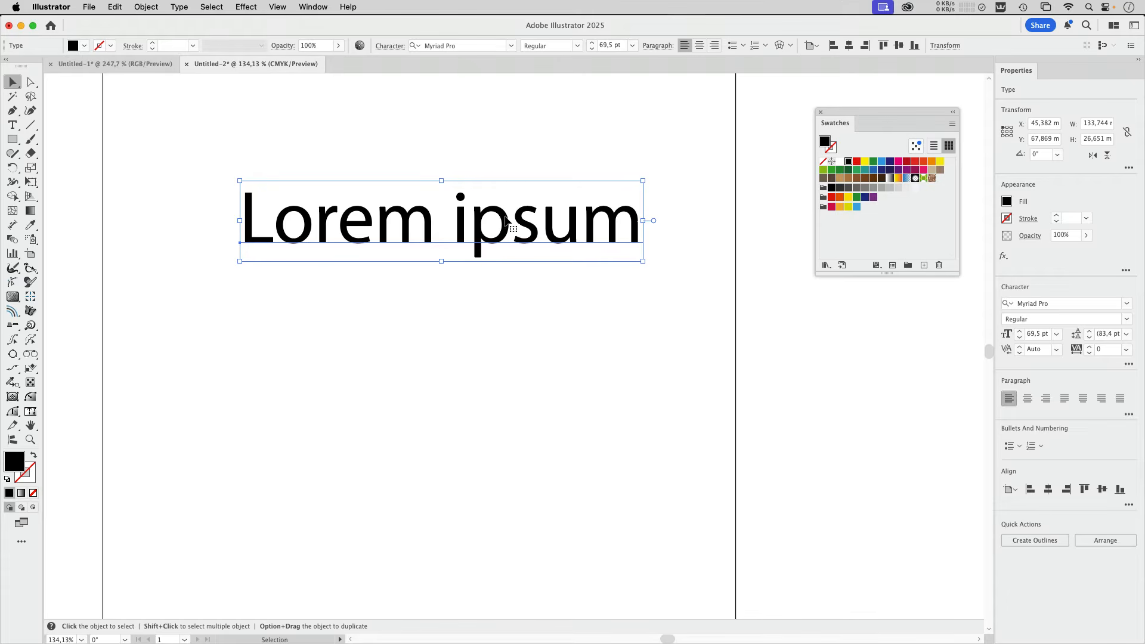
left_click_drag(507, 222, 506, 410)
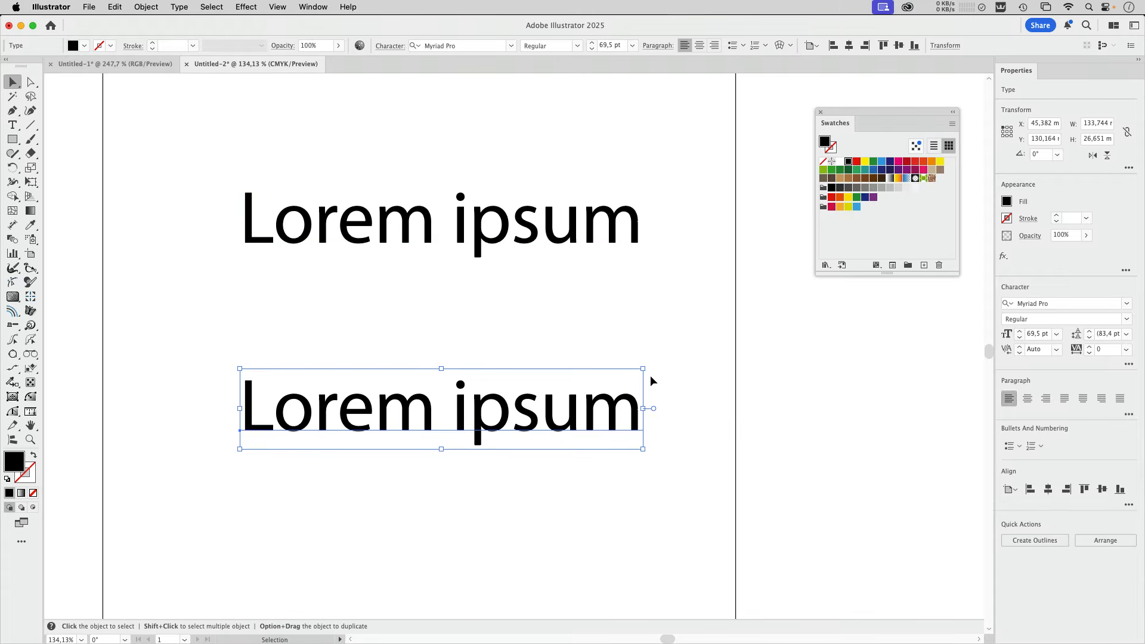
key("Delete")
left_click(564, 238)
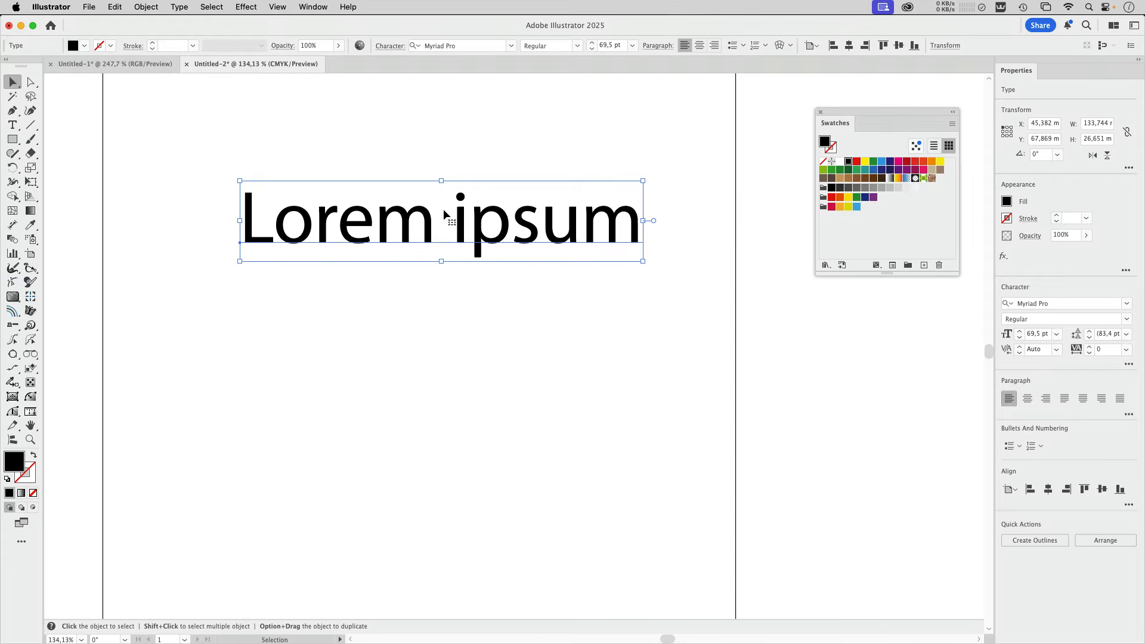
Move the Lorem ipsum text to the artboard's upper left area and set its font to Acier BAT Text Noir.
left_click_drag(444, 213, 335, 141)
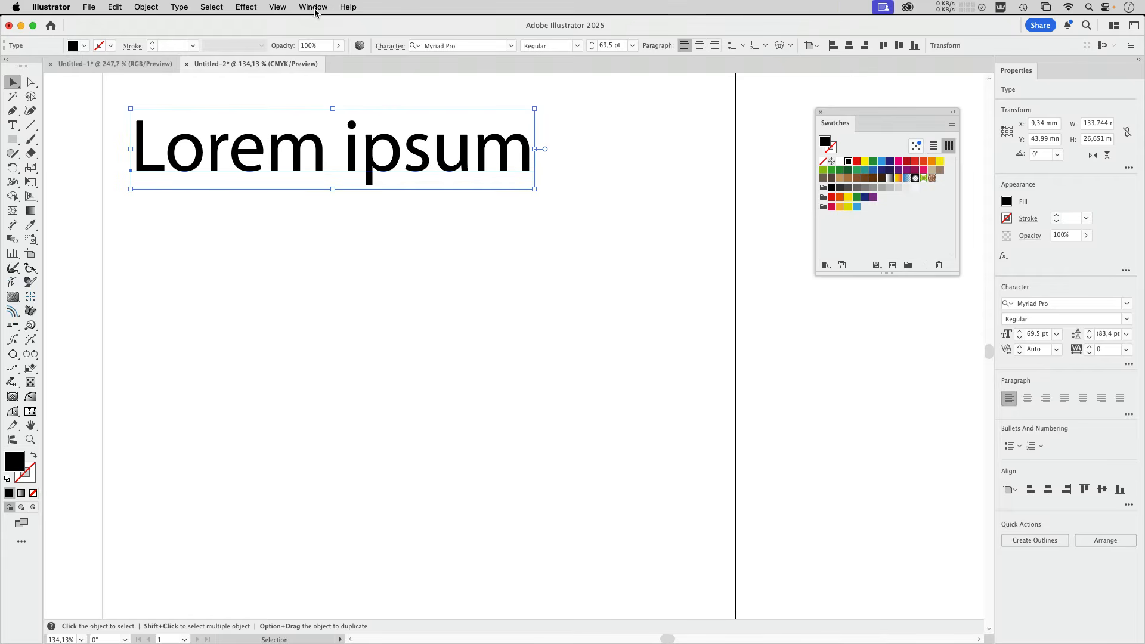
left_click(512, 46)
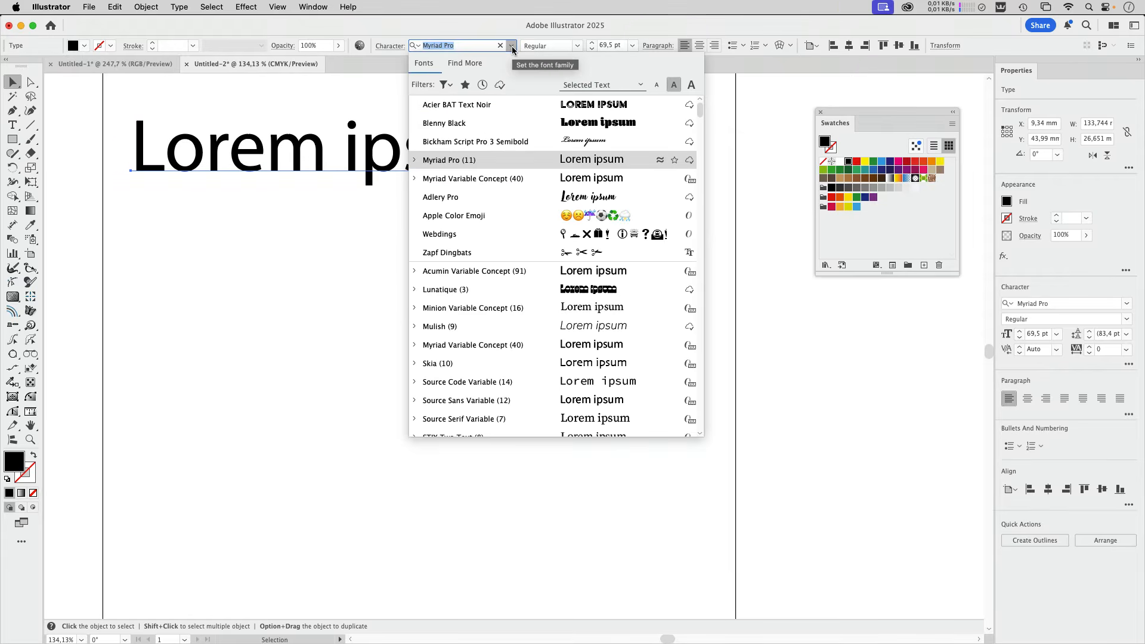
left_click(501, 104)
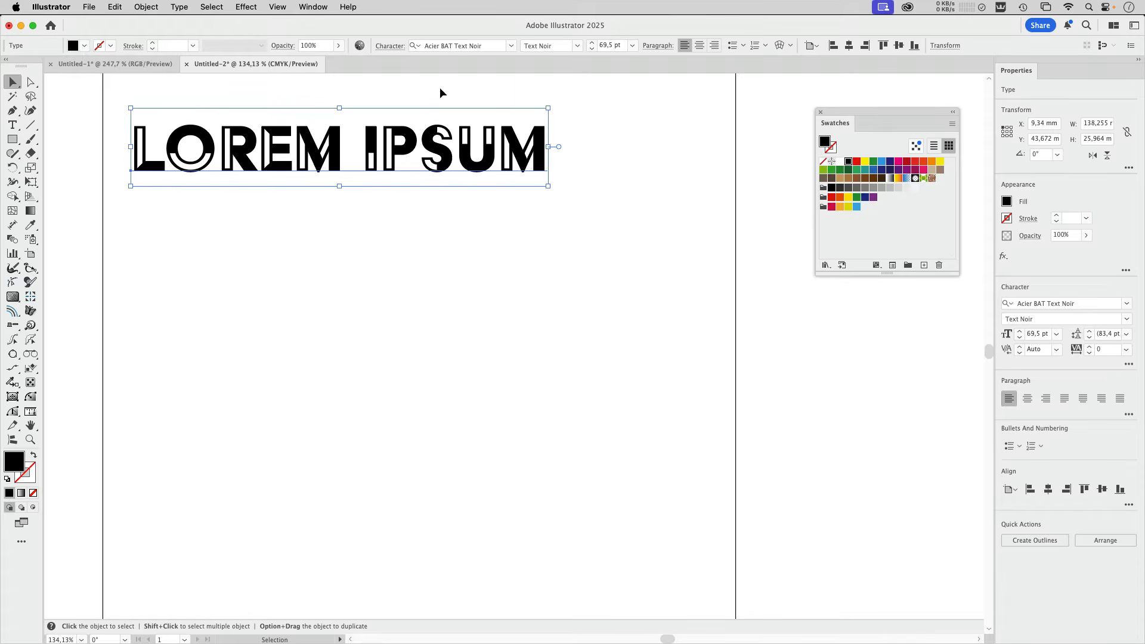
Show the text object's appearance attributes and add a new yellow fill to it.
left_click(308, 8)
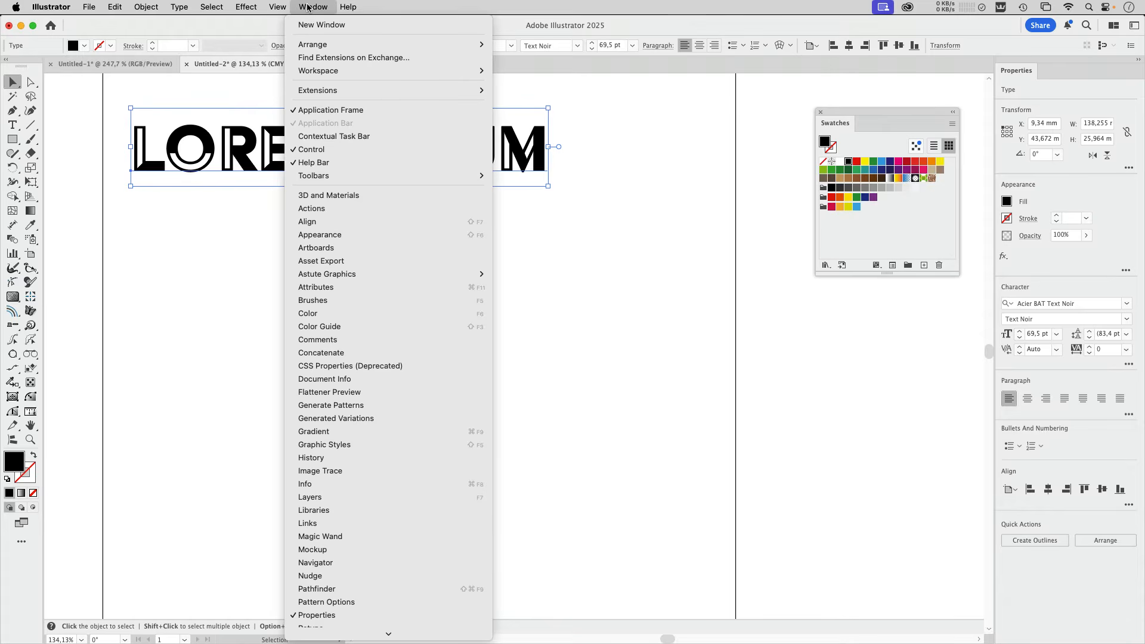
left_click(311, 235)
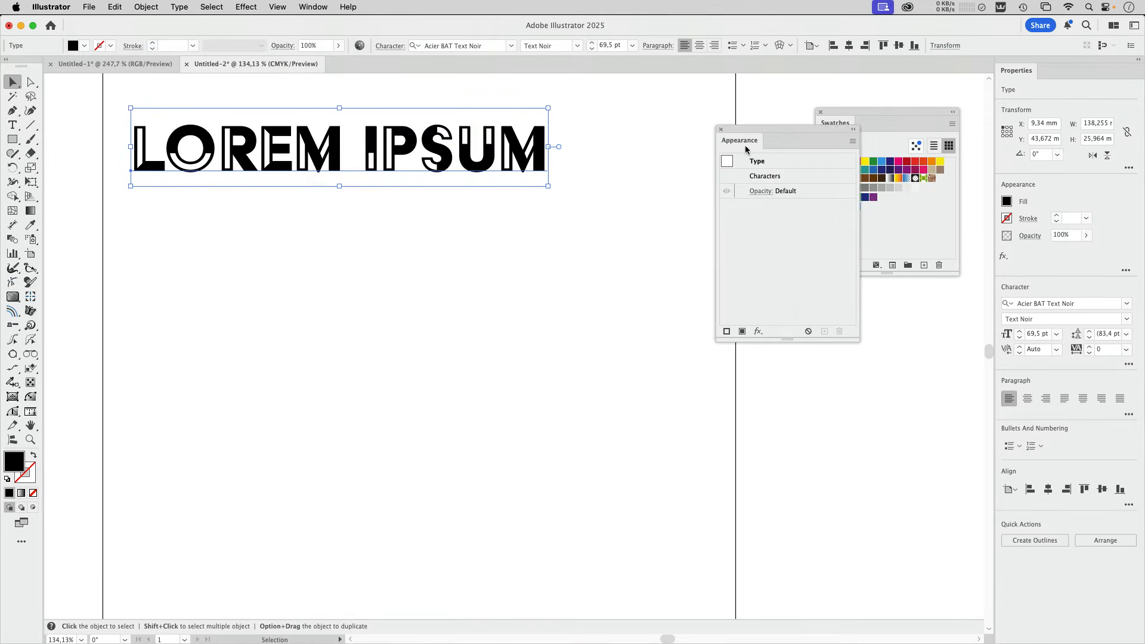
left_click_drag(745, 146, 601, 128)
left_click(598, 313)
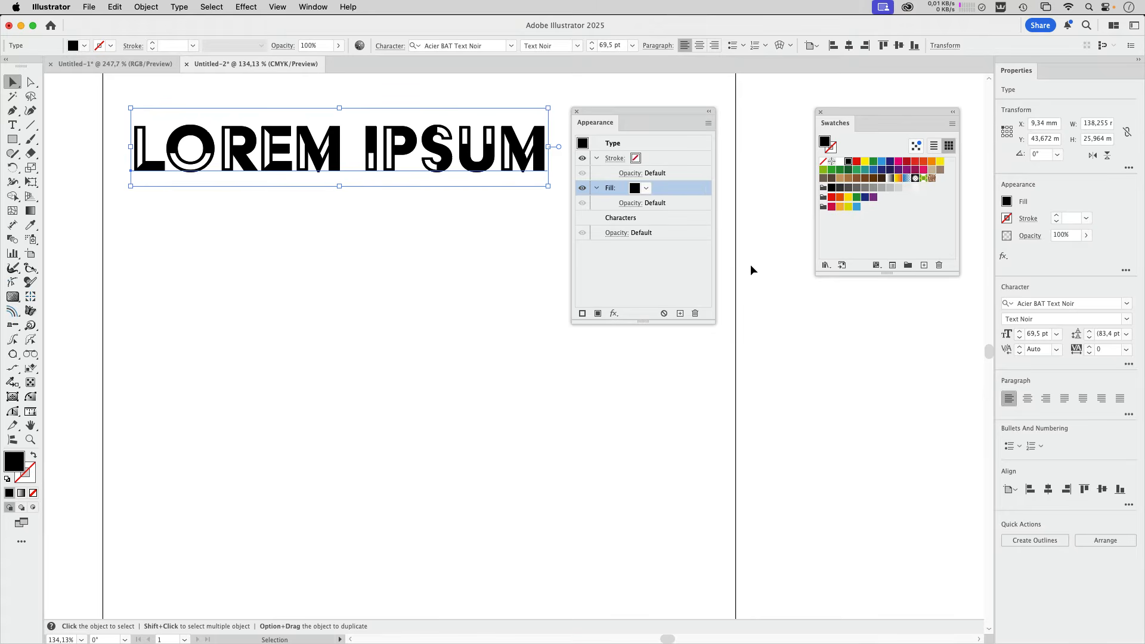
left_click(646, 188)
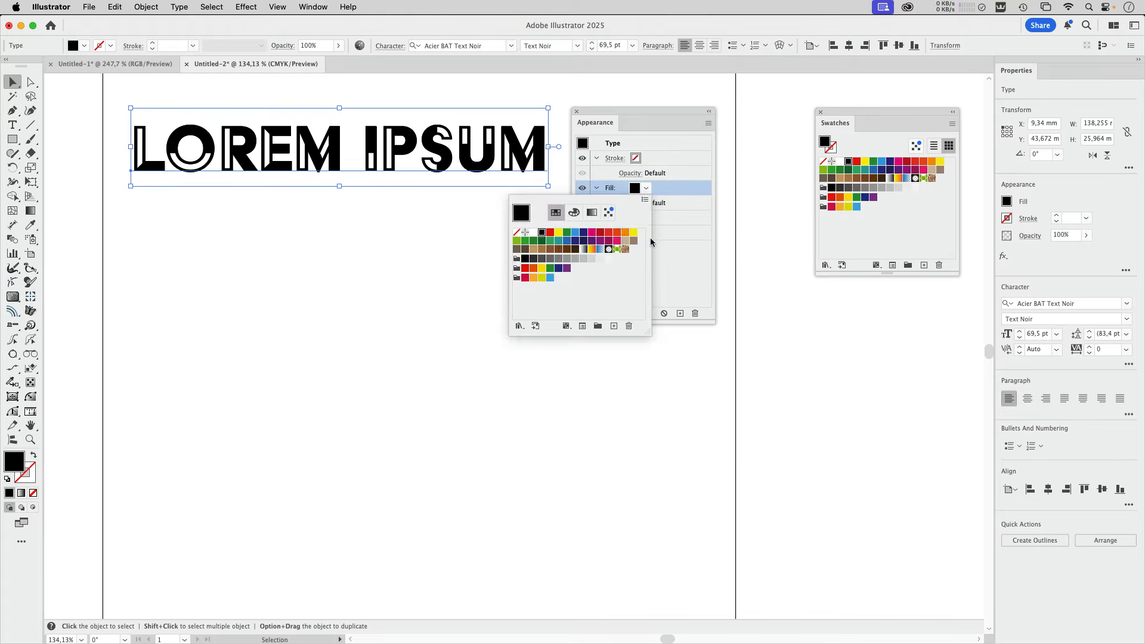
left_click(634, 233)
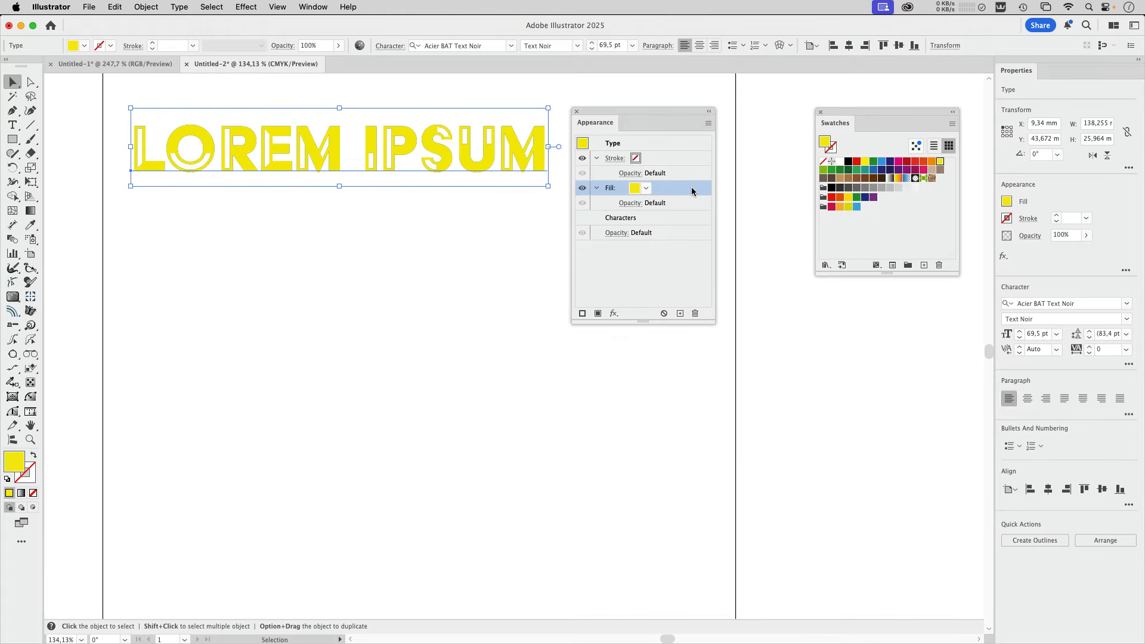
Reorder the yellow fill below the characters and apply the Pathfinder Divide effect to that fill.
left_click_drag(692, 190, 685, 227)
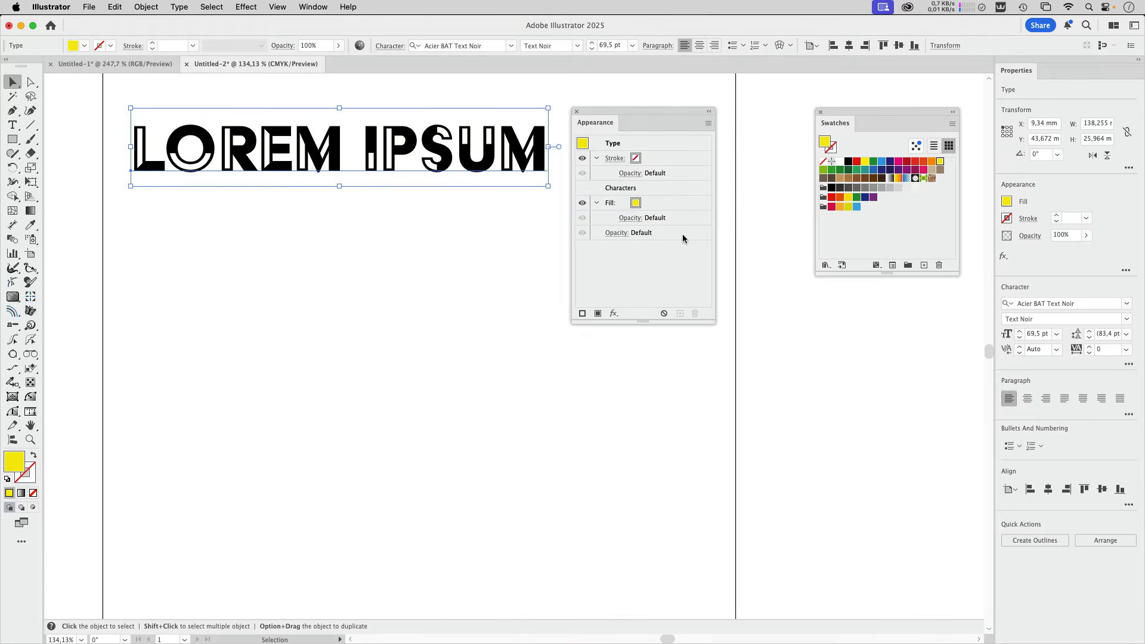
left_click(658, 207)
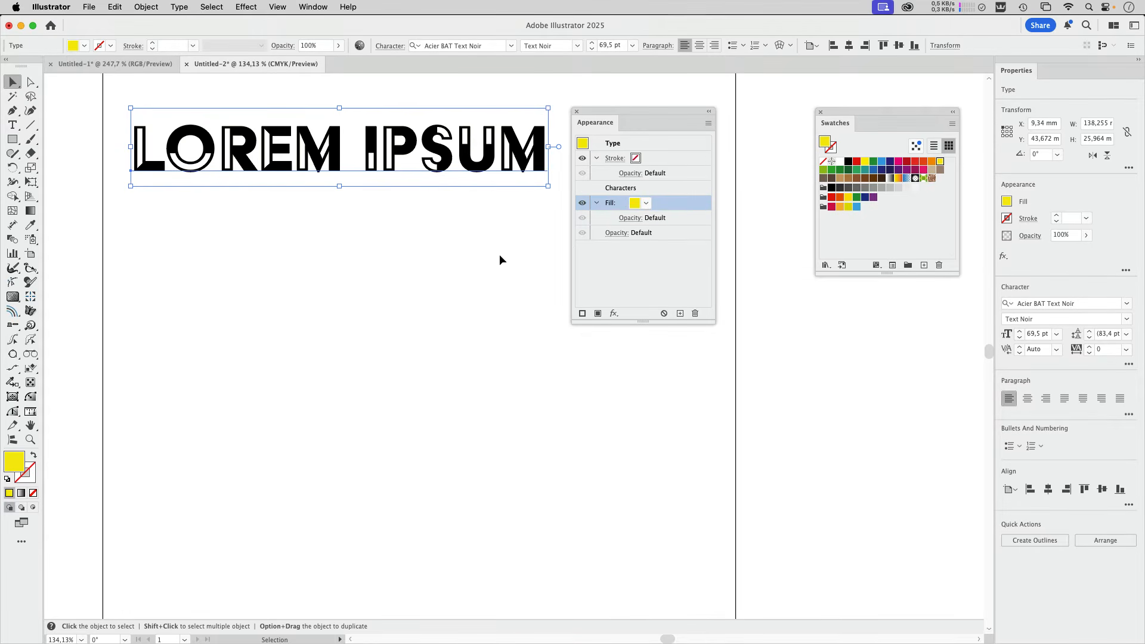
left_click(247, 8)
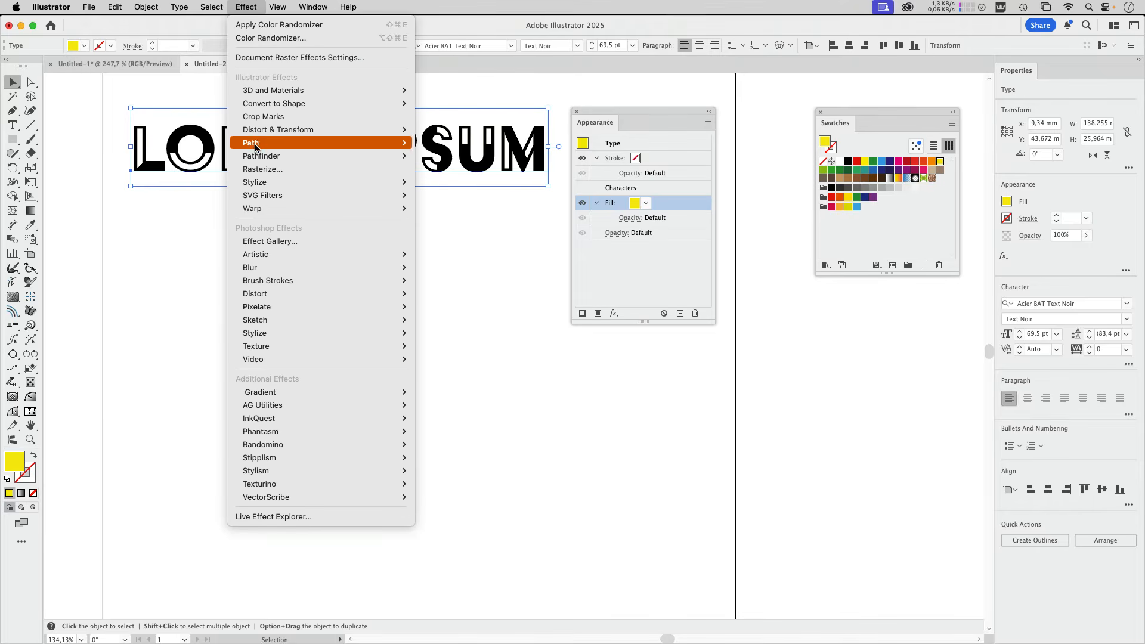
mouse_move(260, 156)
left_click(437, 222)
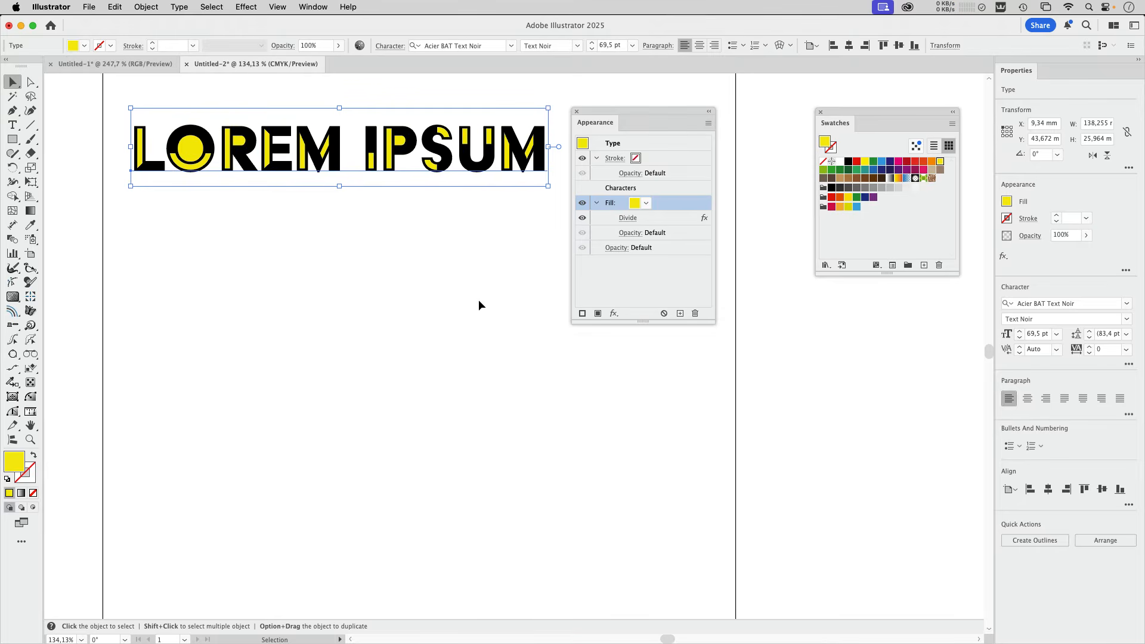
Review the Divide effect's options, leaving the removal of unpainted artwork off.
left_click(632, 223)
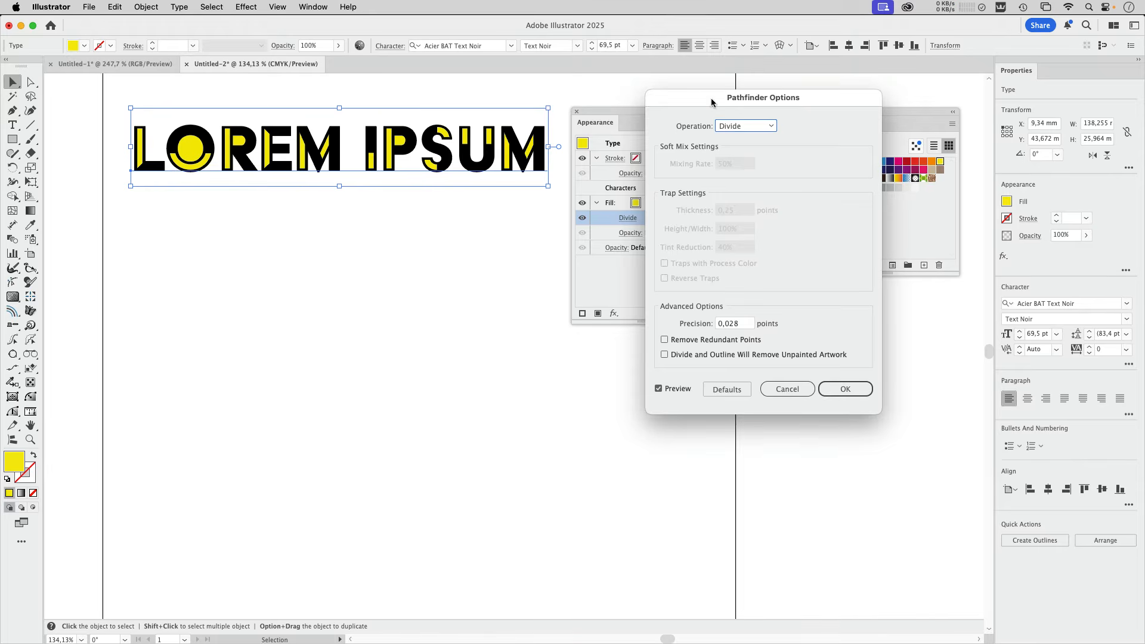
left_click_drag(712, 102, 326, 95)
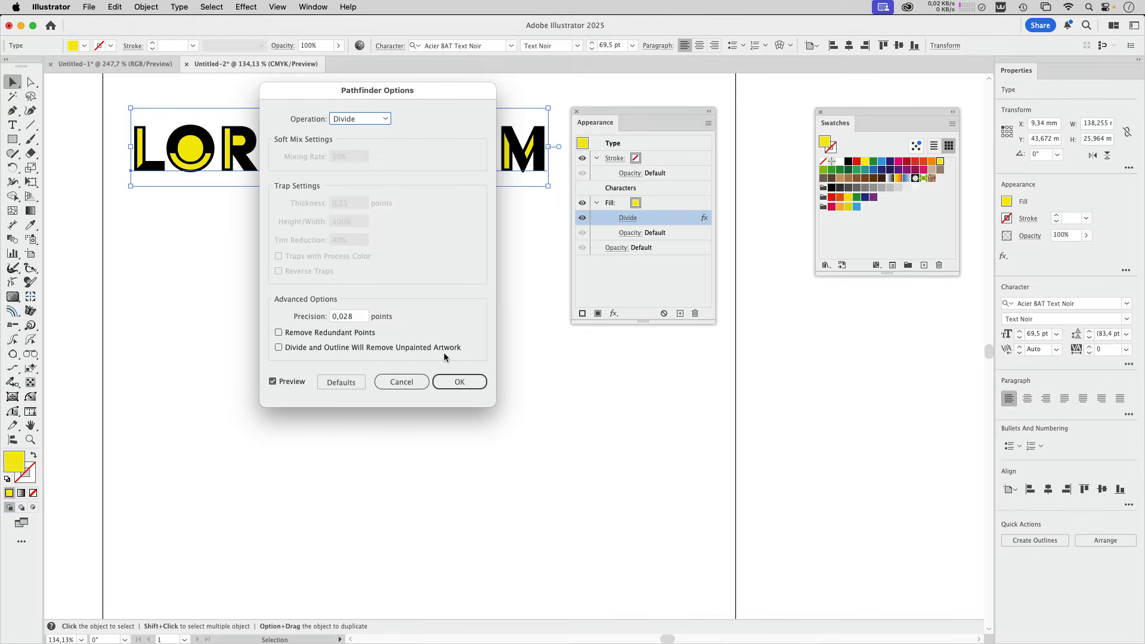
left_click(460, 383)
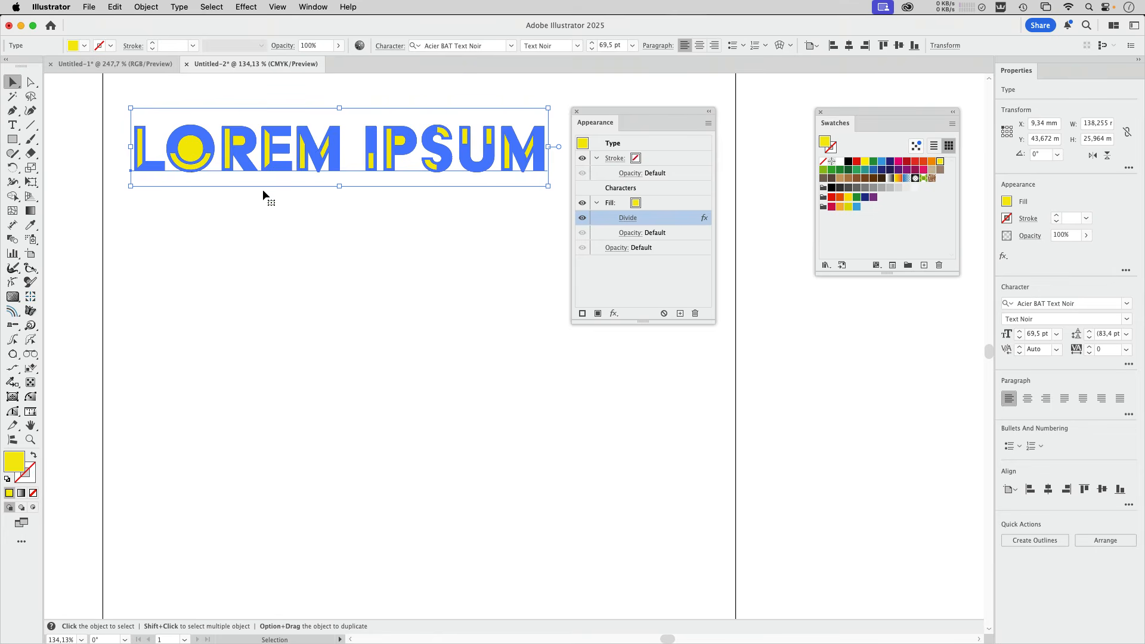
Place a copy of the yellow-filled text about 76 mm straight below the original, keeping the artwork area clear.
left_click_drag(479, 172, 479, 400)
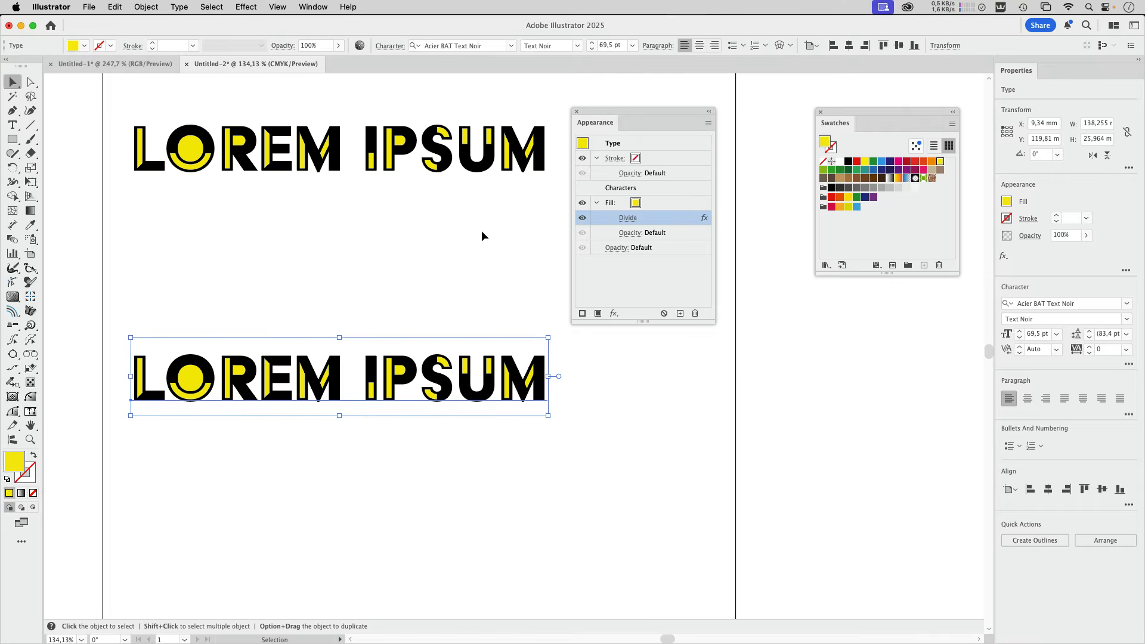
left_click_drag(607, 115, 700, 323)
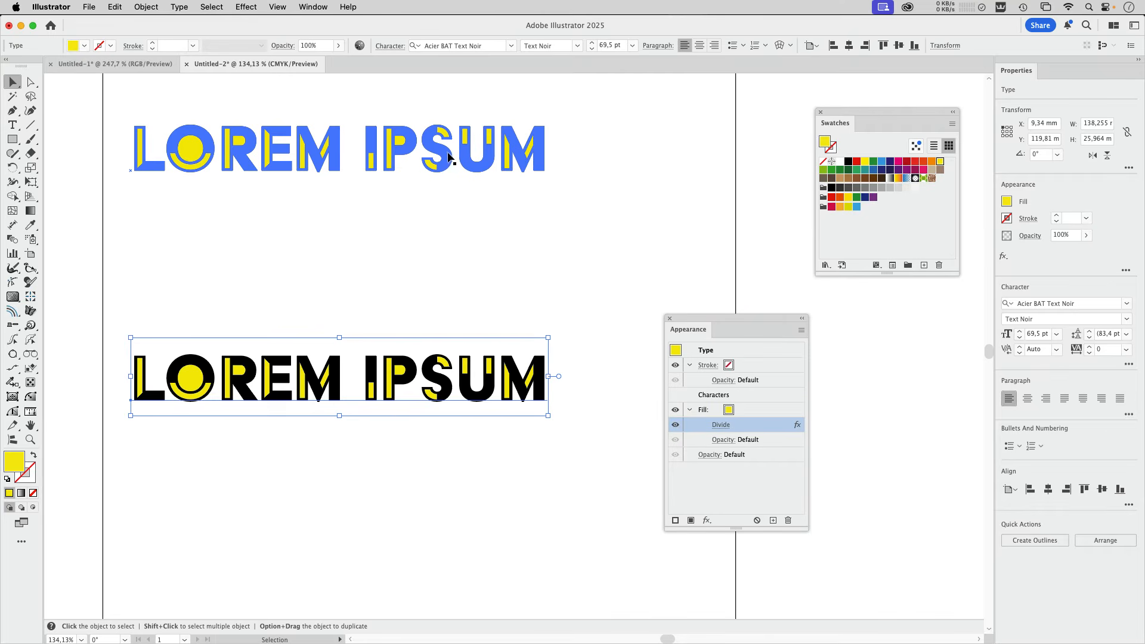
Apply the Randomino Color Randomizer effect to the upper text's yellow fill with a hue variation of 95.
left_click(449, 157)
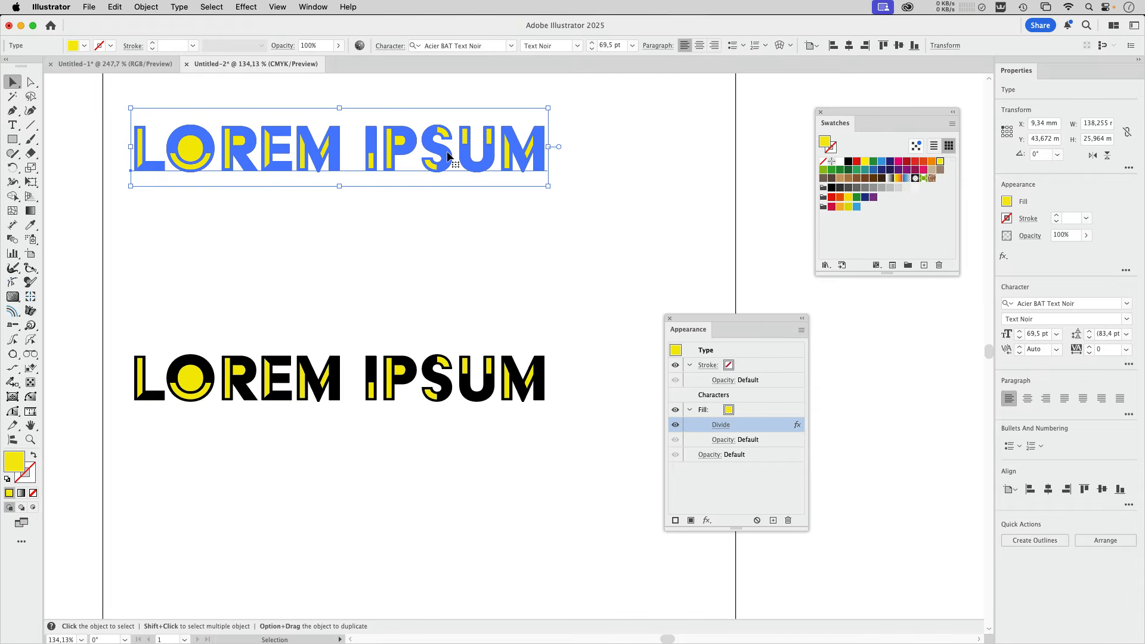
left_click(253, 8)
mouse_move(266, 450)
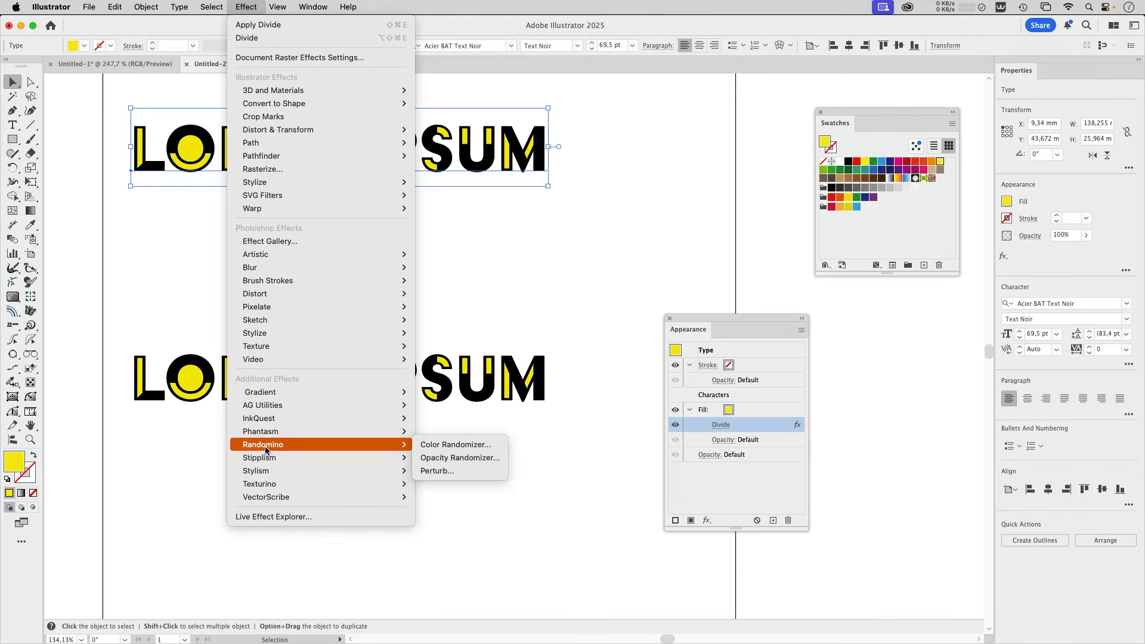
left_click(441, 447)
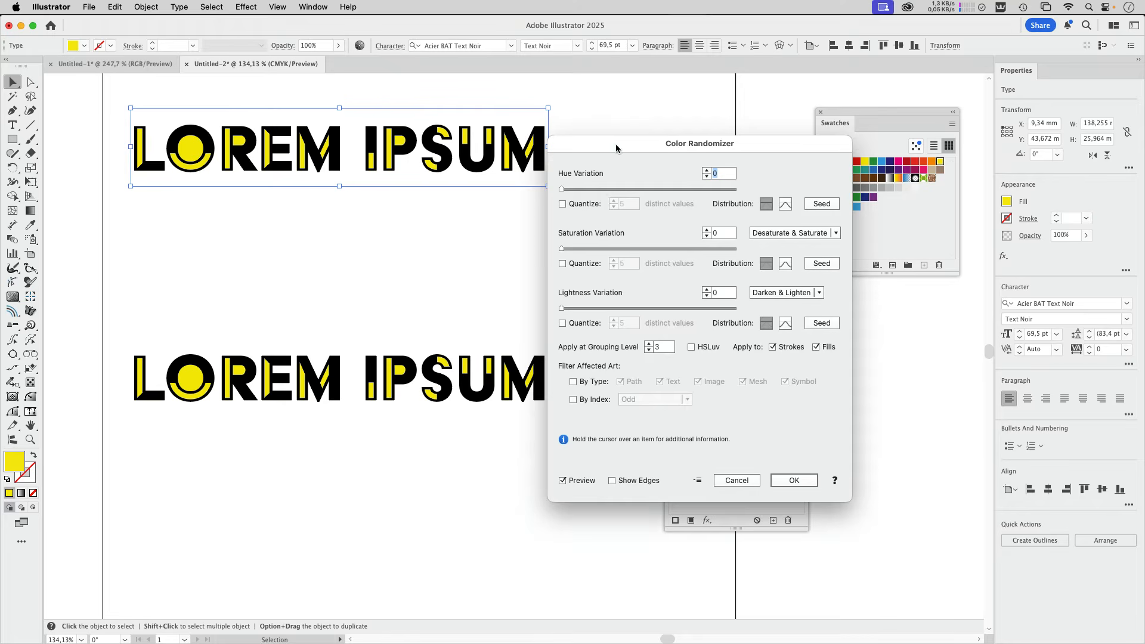
left_click_drag(615, 149, 397, 231)
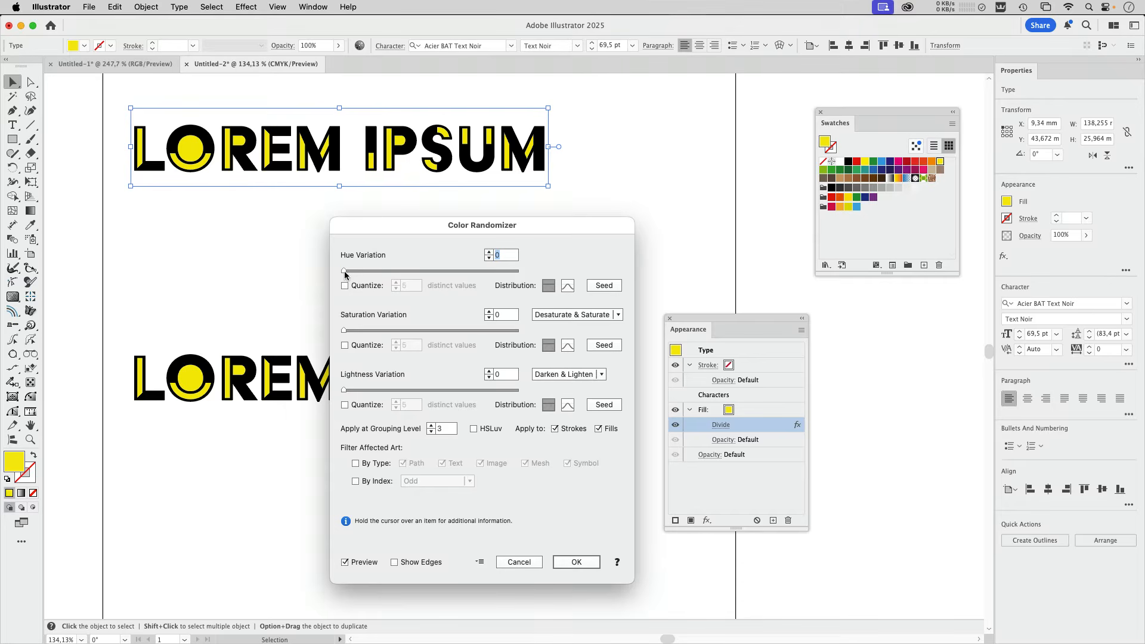
left_click_drag(344, 272, 435, 271)
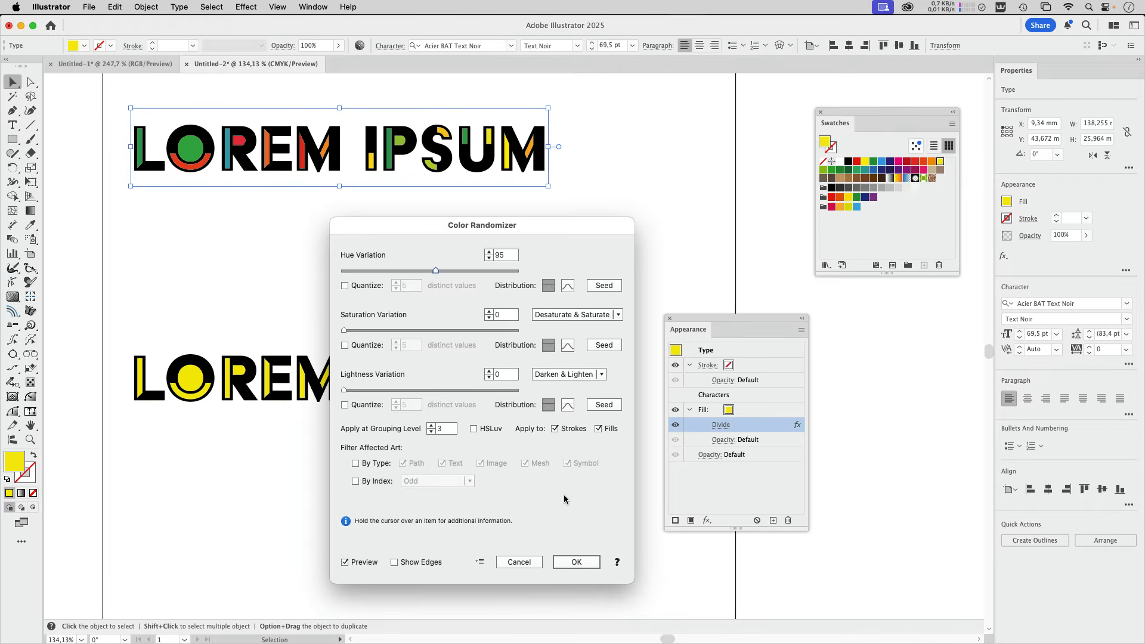
left_click(576, 562)
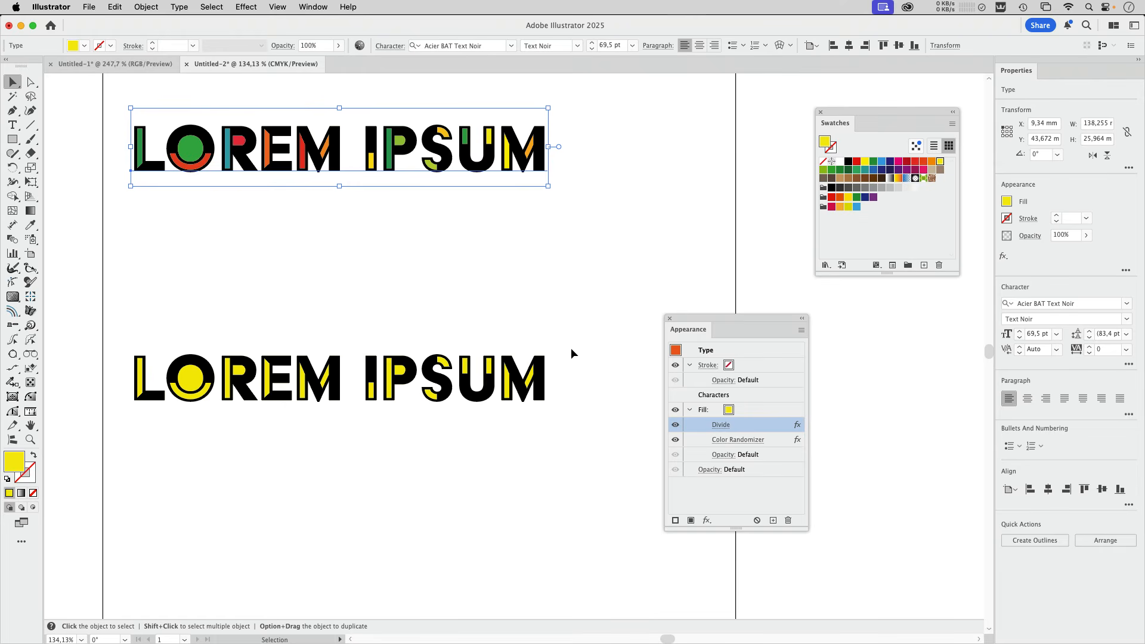
Enter the upper text and select some of its characters to check that it is still live, editable type.
double_click(438, 153)
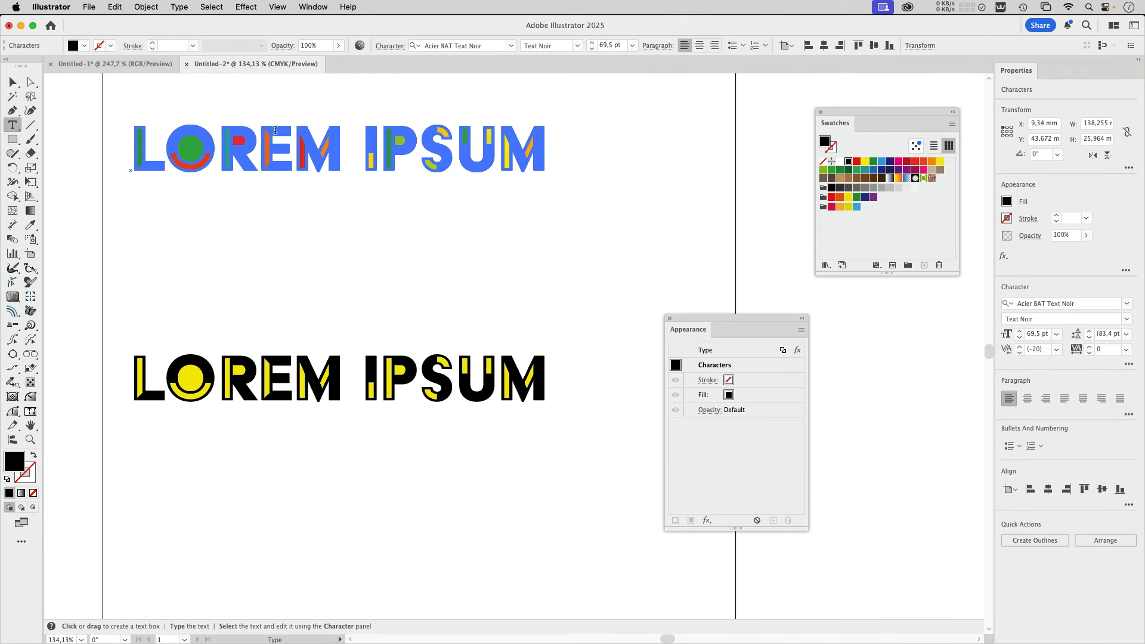
left_click_drag(275, 130, 496, 157)
left_click(384, 161)
left_click(14, 83)
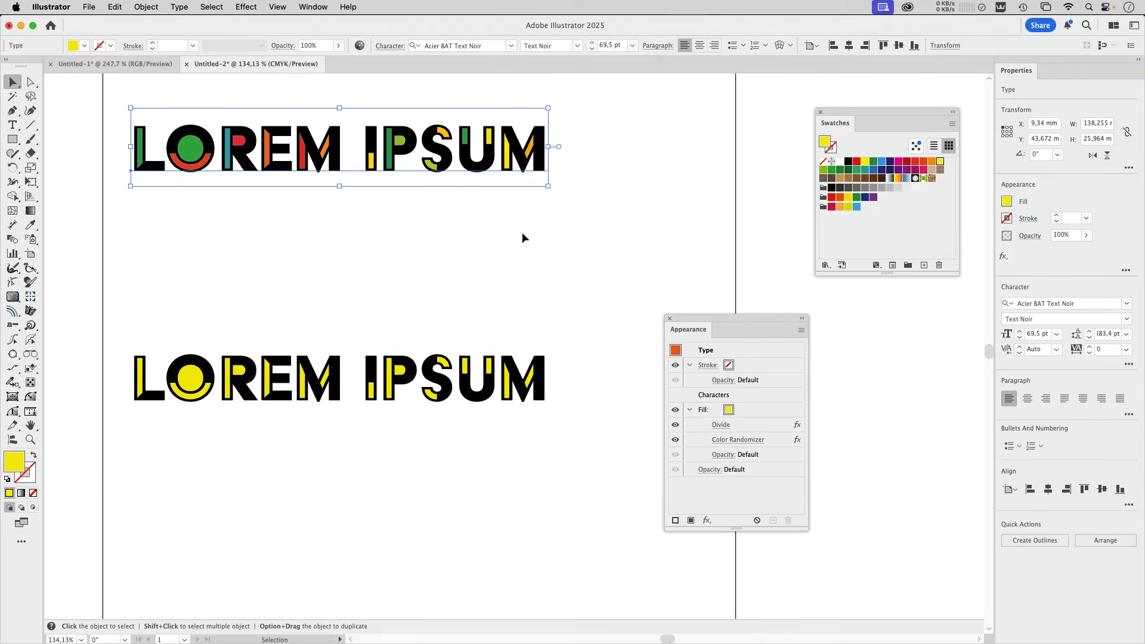
Move the lower yellow-filled text copy up about 33 mm, closer to the randomly coloured one.
left_click(471, 380)
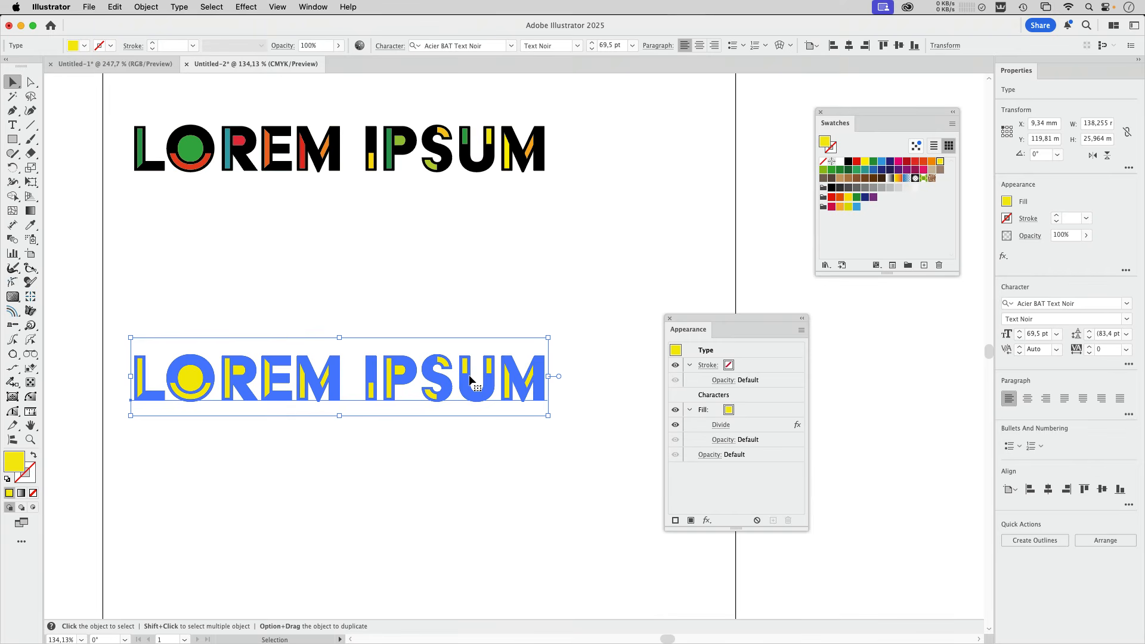
left_click_drag(470, 385, 461, 294)
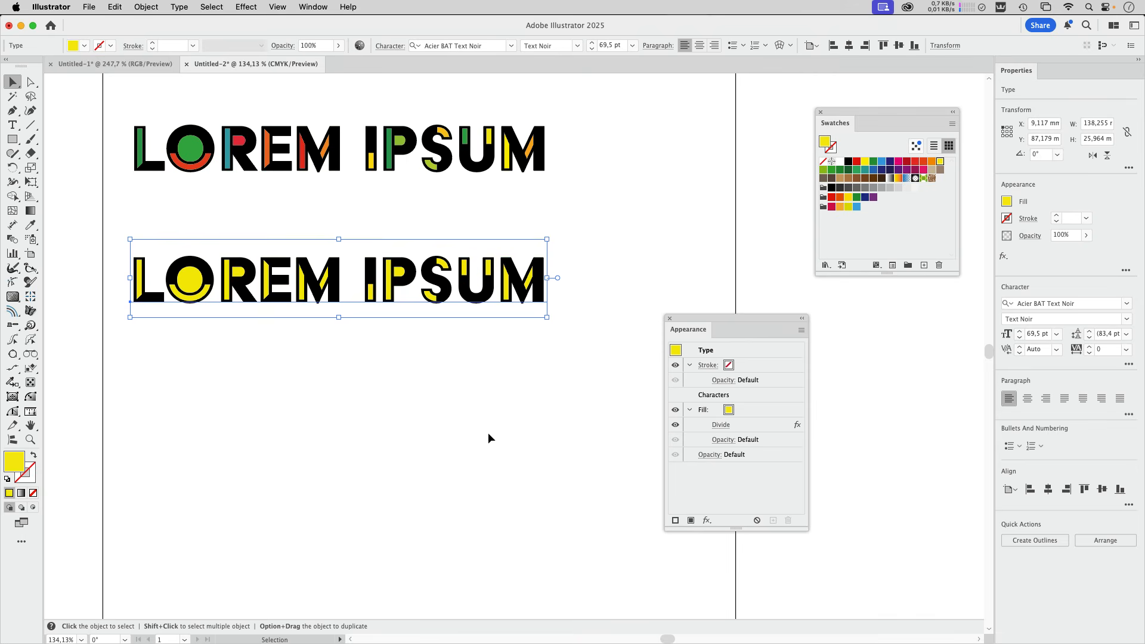
Expand the appearance of the lower yellow-filled text, keep the artwork area clear, and deselect it.
left_click(145, 7)
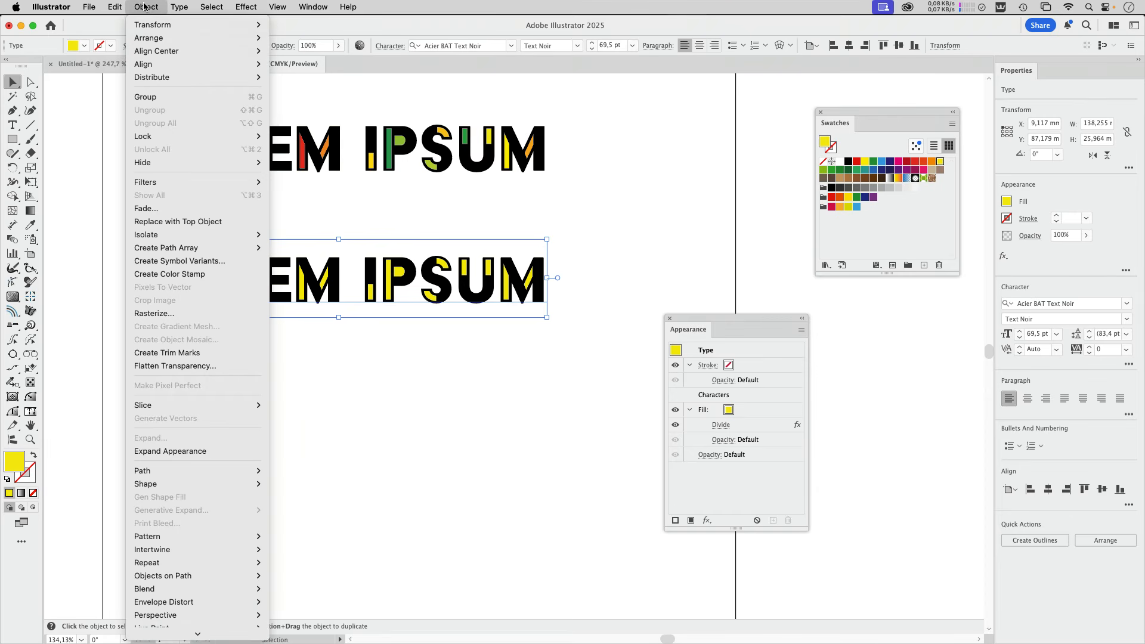
left_click(221, 451)
left_click_drag(692, 330, 352, 401)
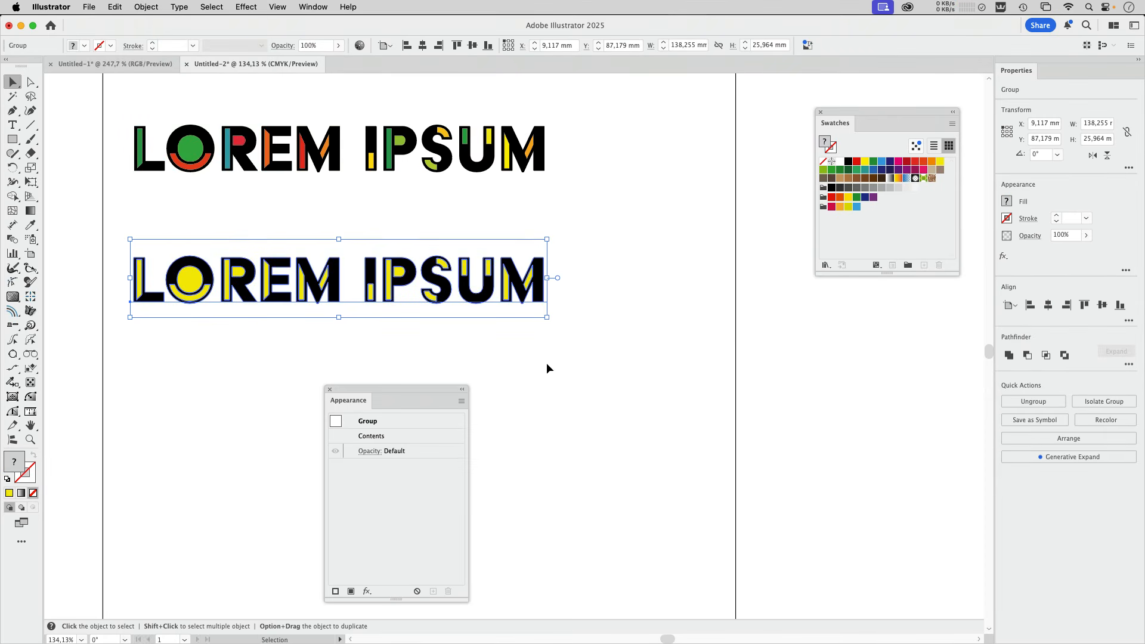
left_click(311, 344)
Show the document's layer structure beside the artwork and reveal the contents of Layer 1.
left_click(313, 6)
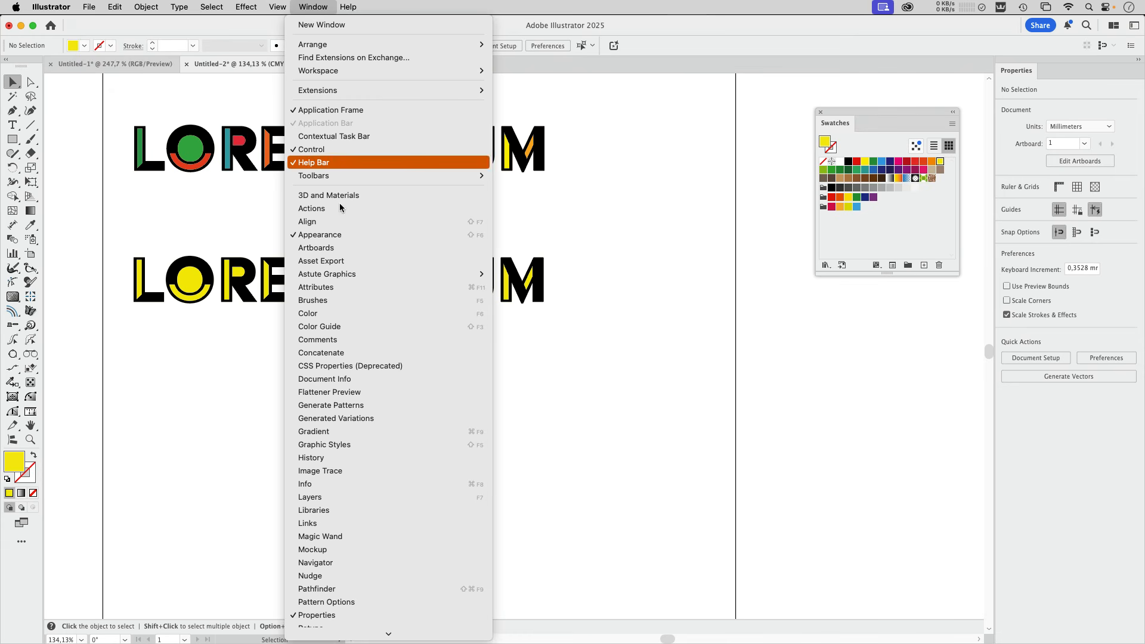
left_click(332, 497)
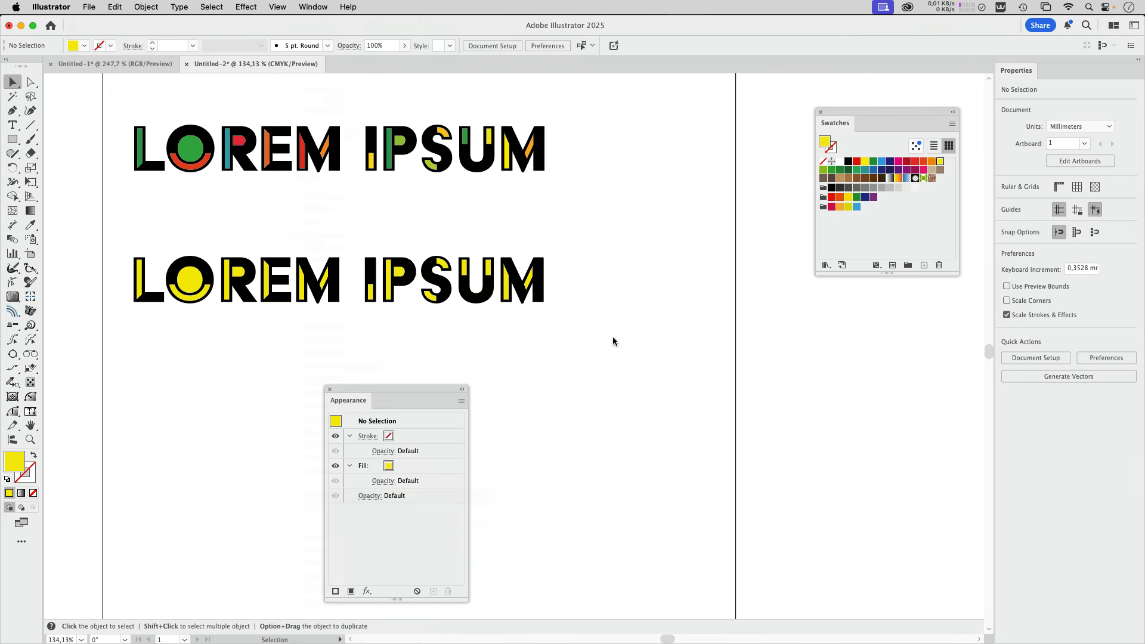
left_click_drag(788, 239, 577, 222)
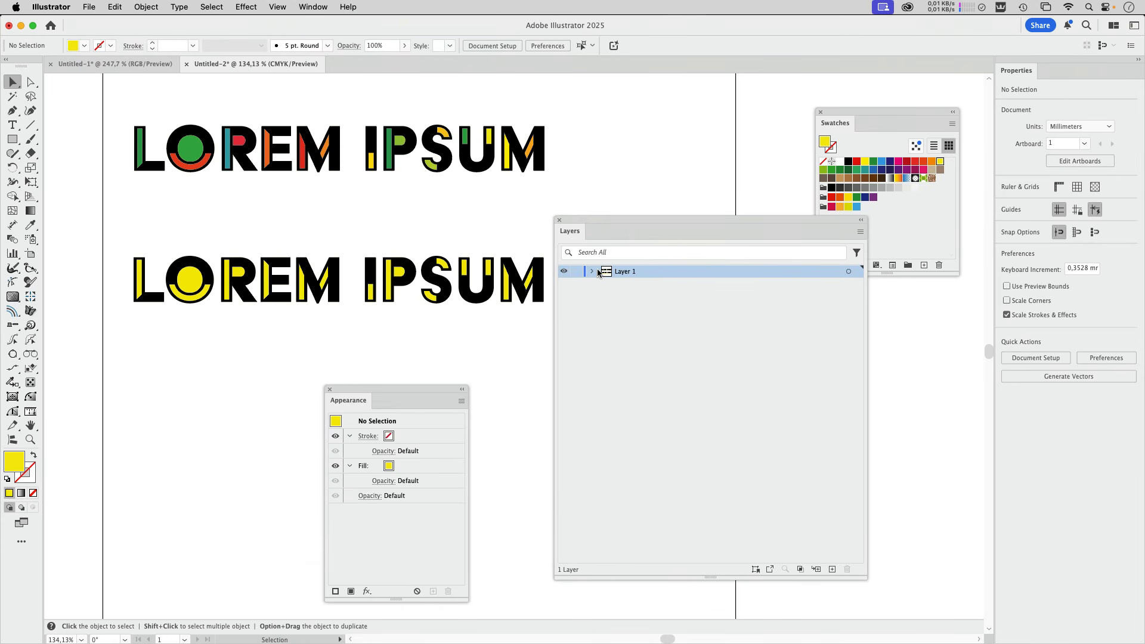
left_click(593, 271)
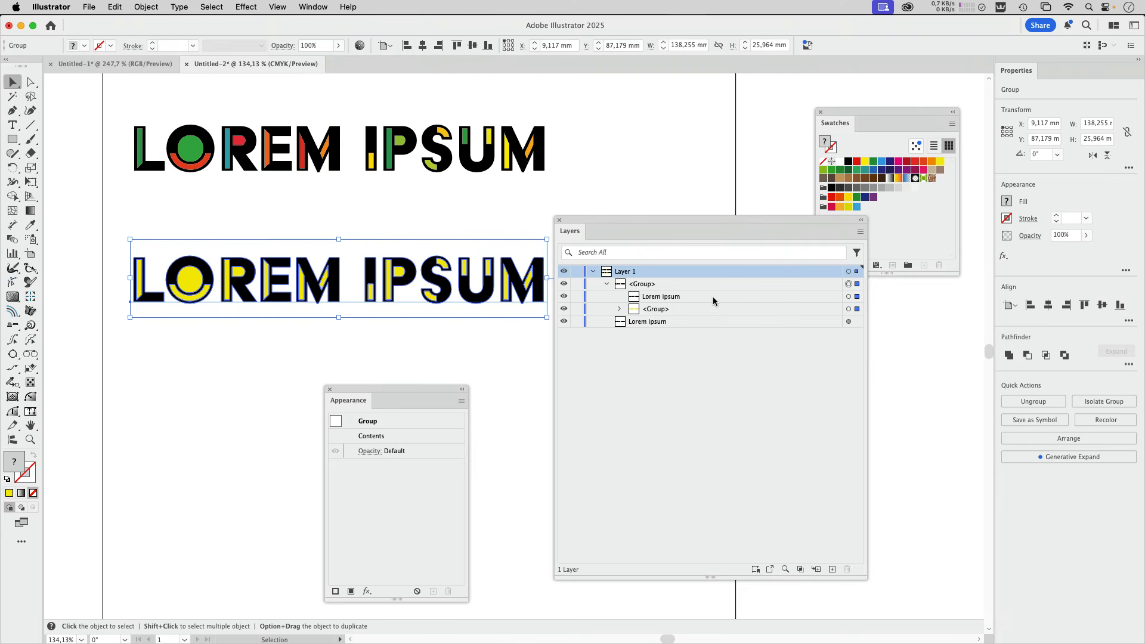
Examine the expanded text's parts in the layer structure: the live black type and the paths inside the yellow group.
left_click(849, 297)
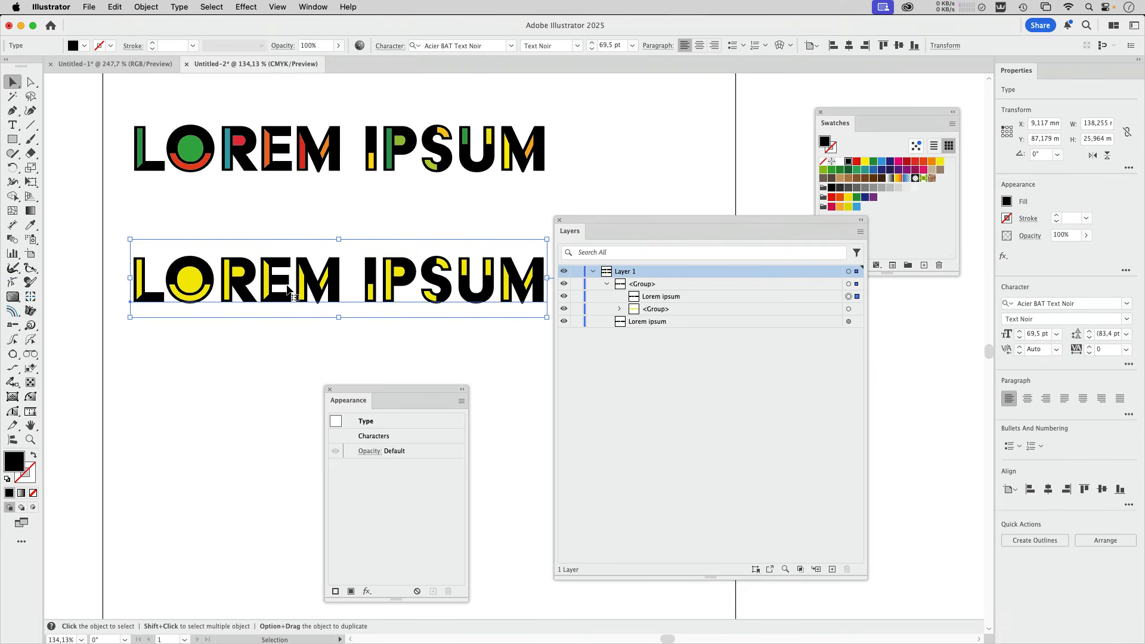
left_click(620, 309)
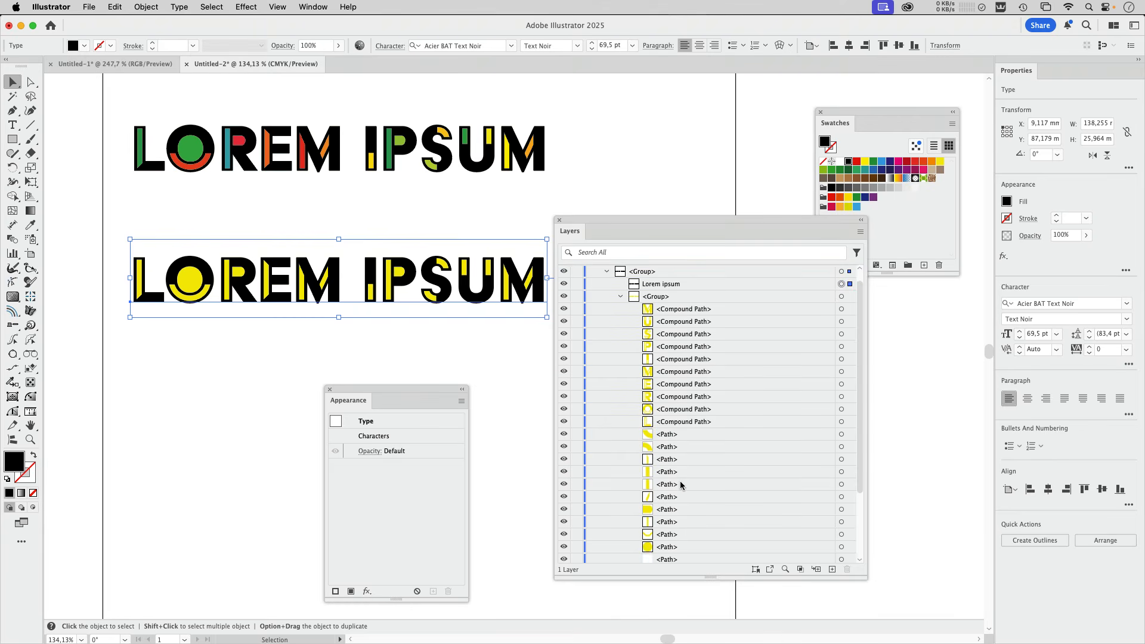
scroll(680, 481, "down", 3)
scroll(682, 477, "up", 3)
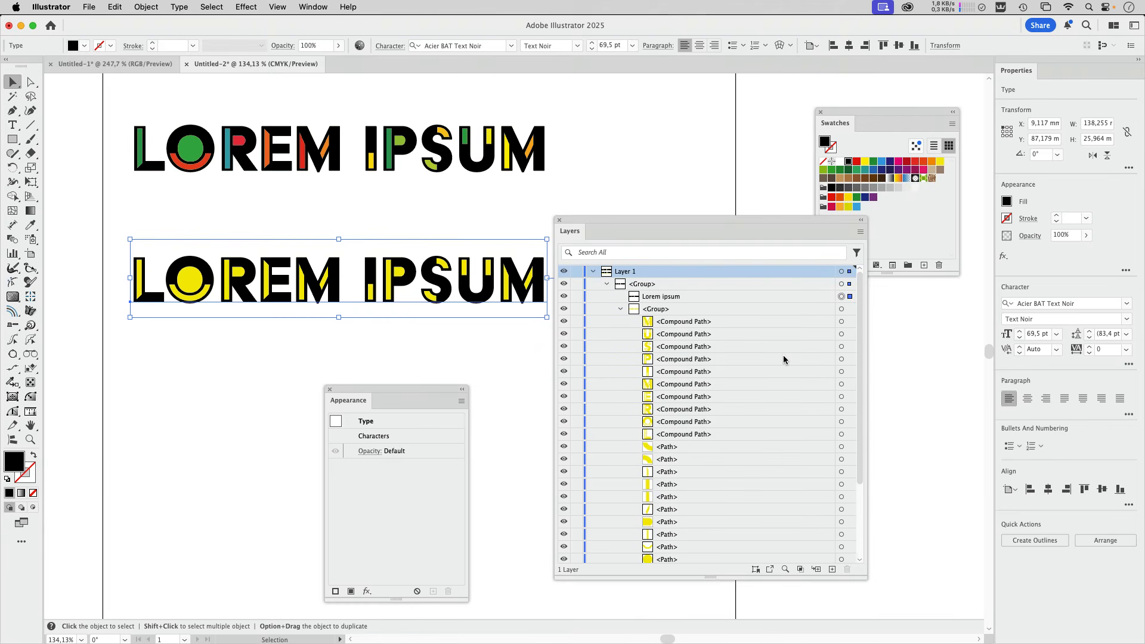
Select the nested group of yellow shapes and the swatch colour group holding magenta, orange, yellow and blue.
left_click(848, 310)
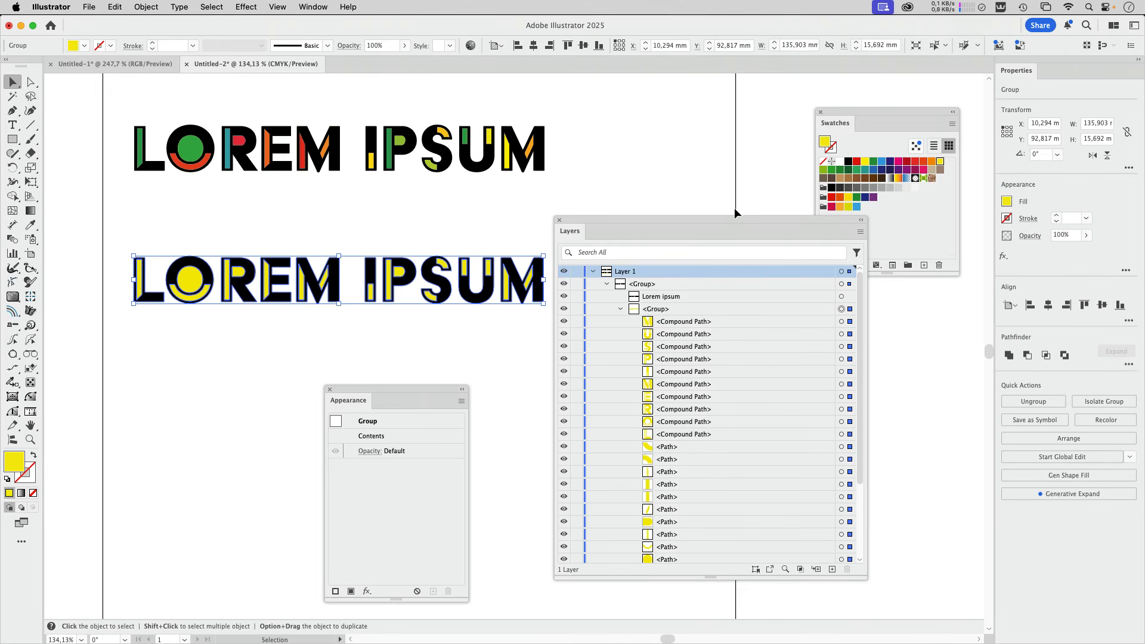
left_click_drag(735, 218, 663, 206)
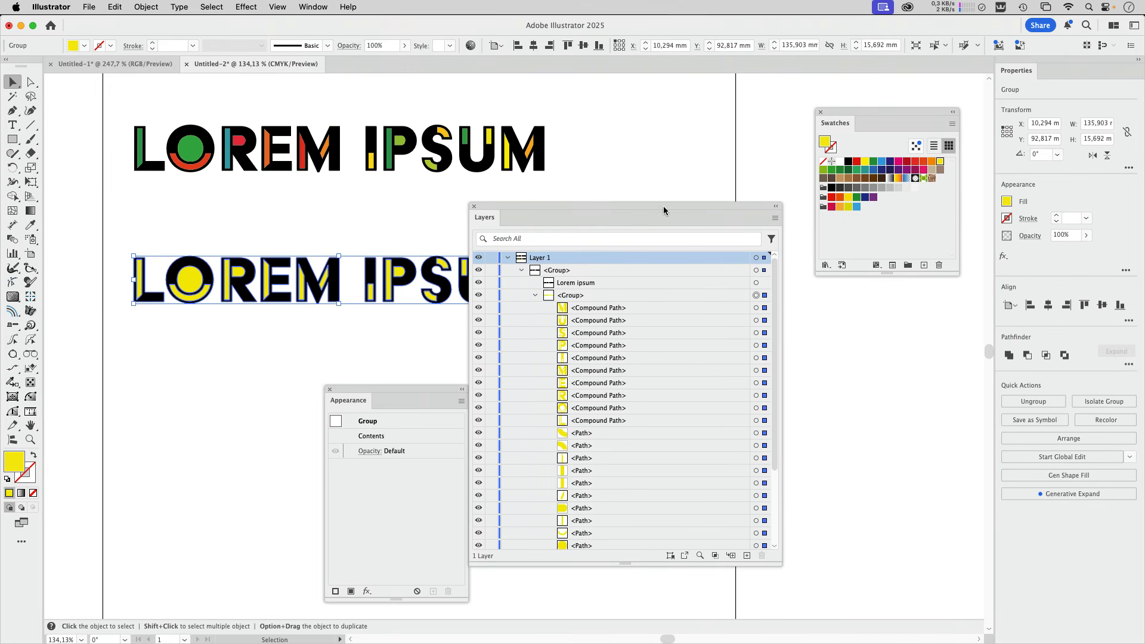
left_click(824, 207)
Run the randomus.jsx script from the Downloads folder on the selected yellow shapes.
left_click(94, 10)
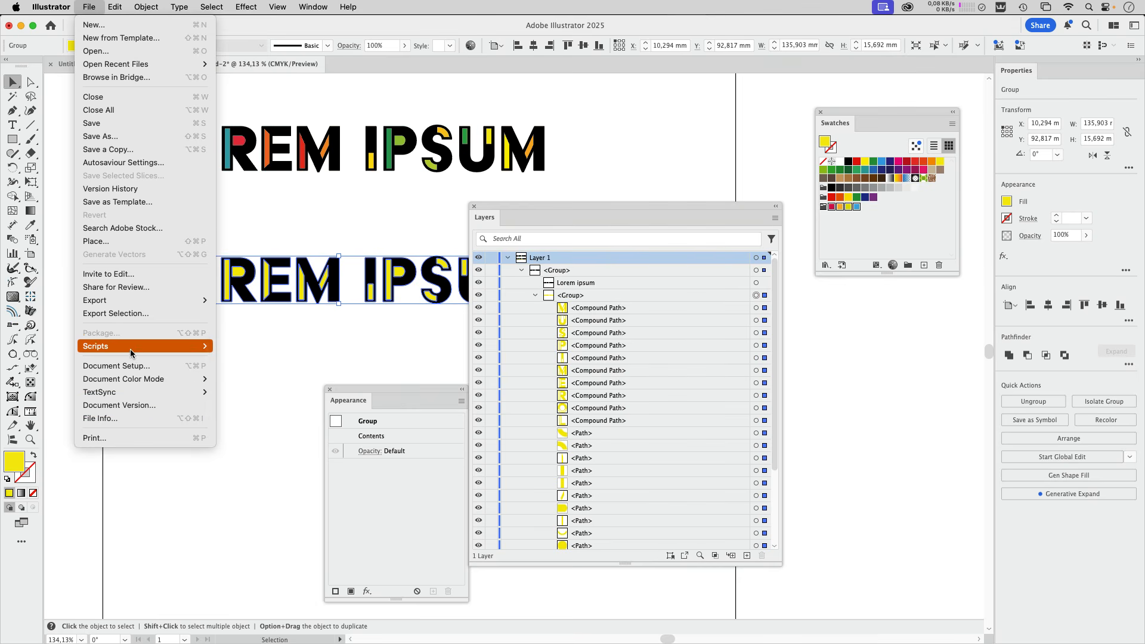
mouse_move(185, 353)
left_click(269, 409)
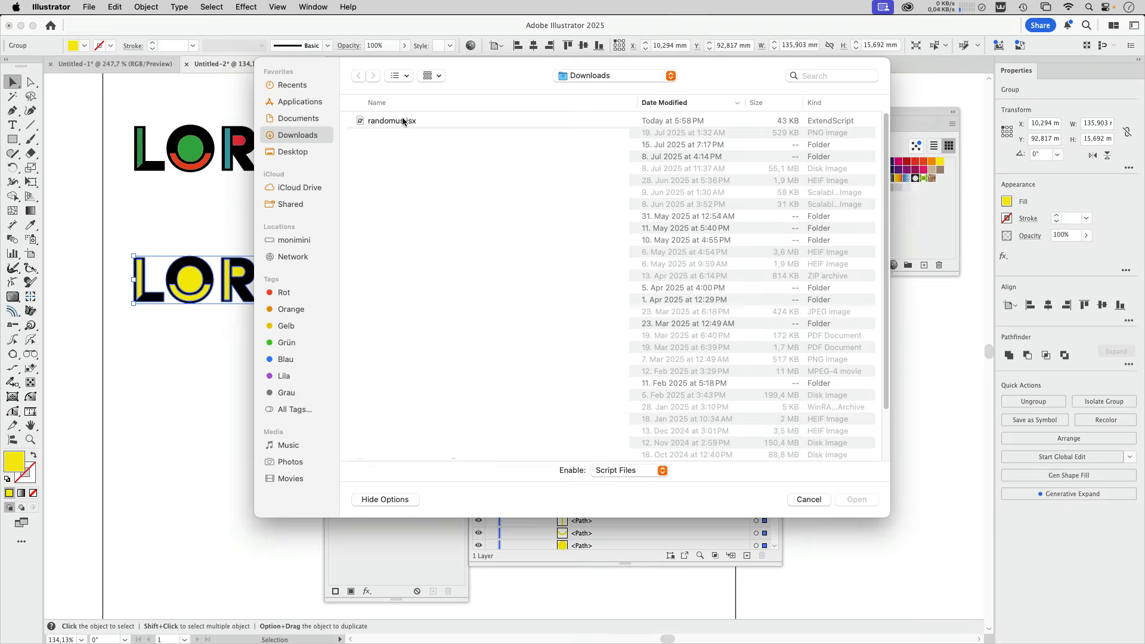
left_click(403, 121)
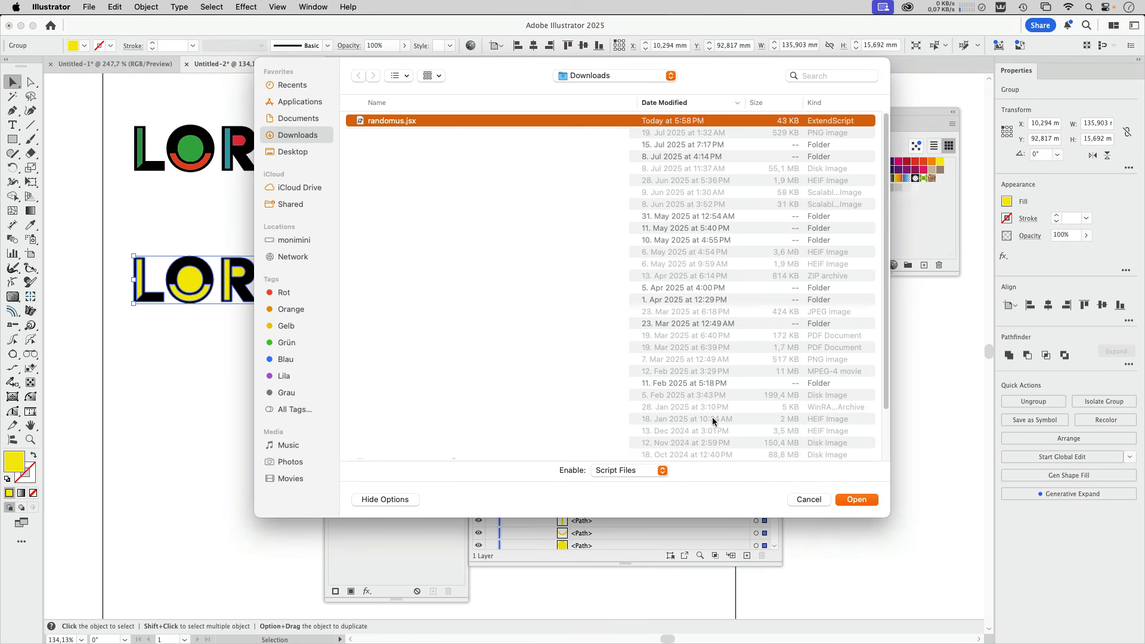
left_click(857, 500)
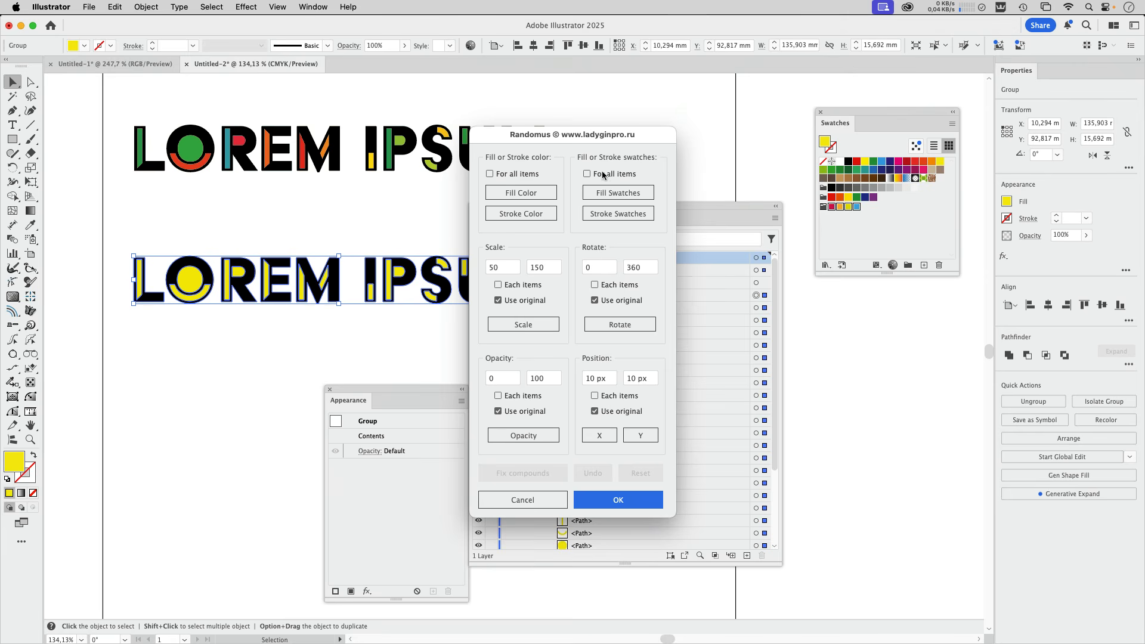
Fill the selected shapes randomly with the selected swatches in Randomus, accept the result, and deselect the uncovered artwork.
left_click_drag(617, 137, 719, 125)
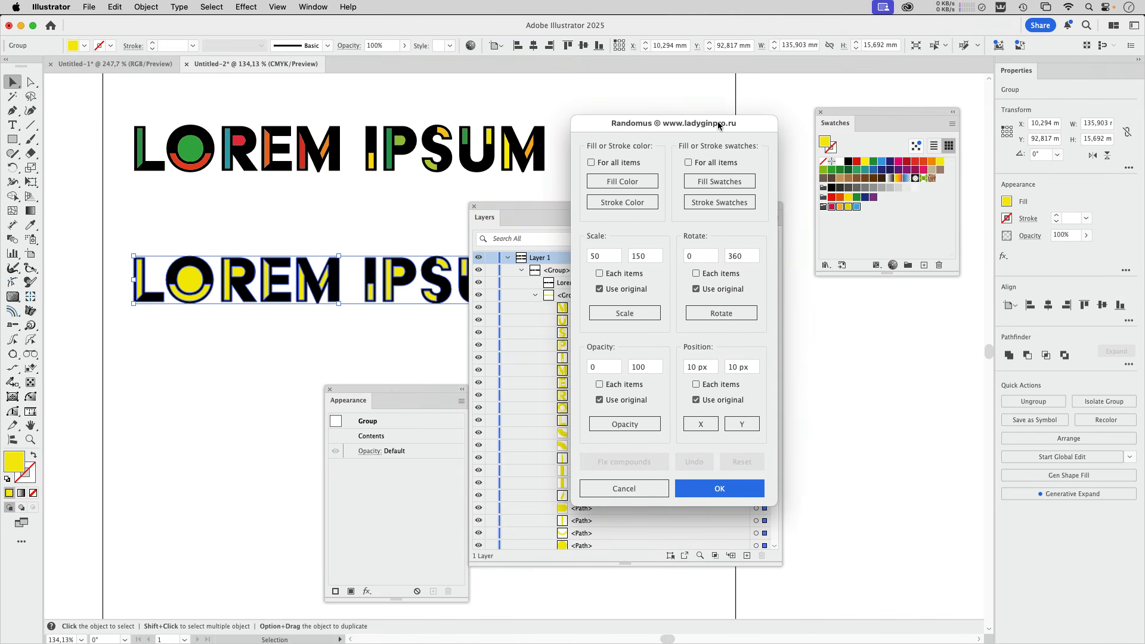
left_click(612, 187)
left_click(636, 181)
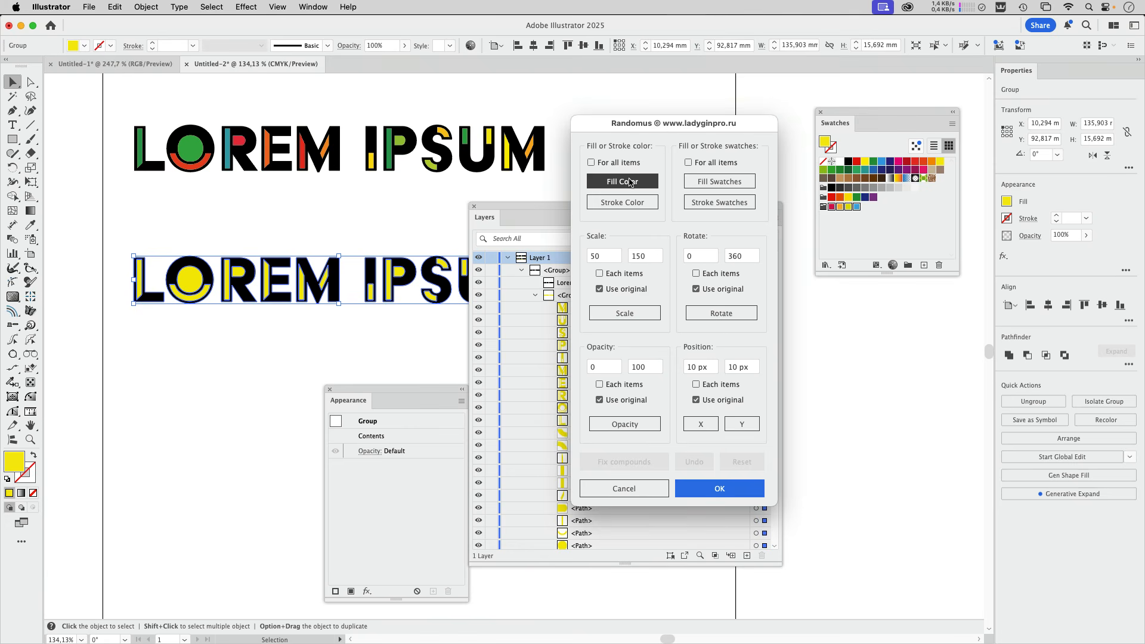
left_click(718, 184)
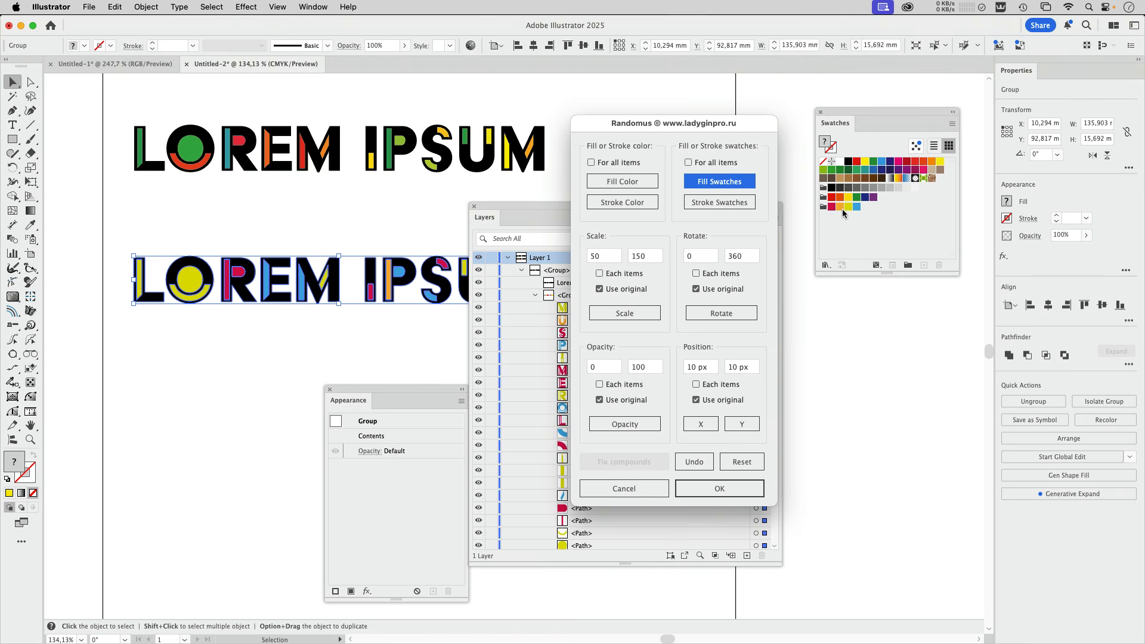
left_click(719, 489)
left_click_drag(625, 206, 767, 382)
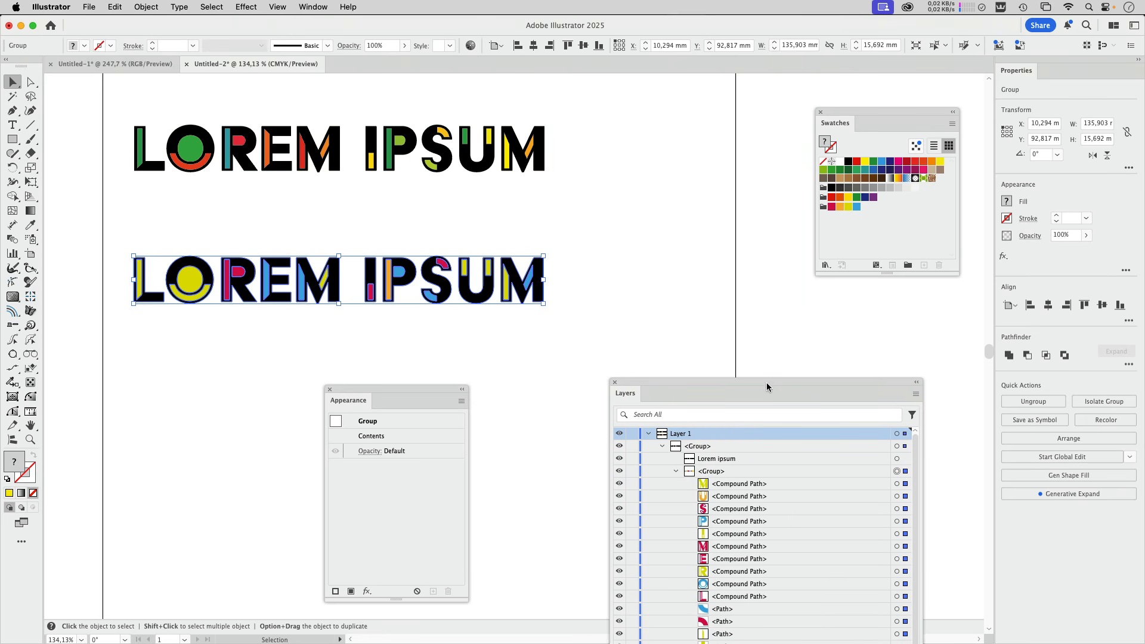
left_click(589, 306)
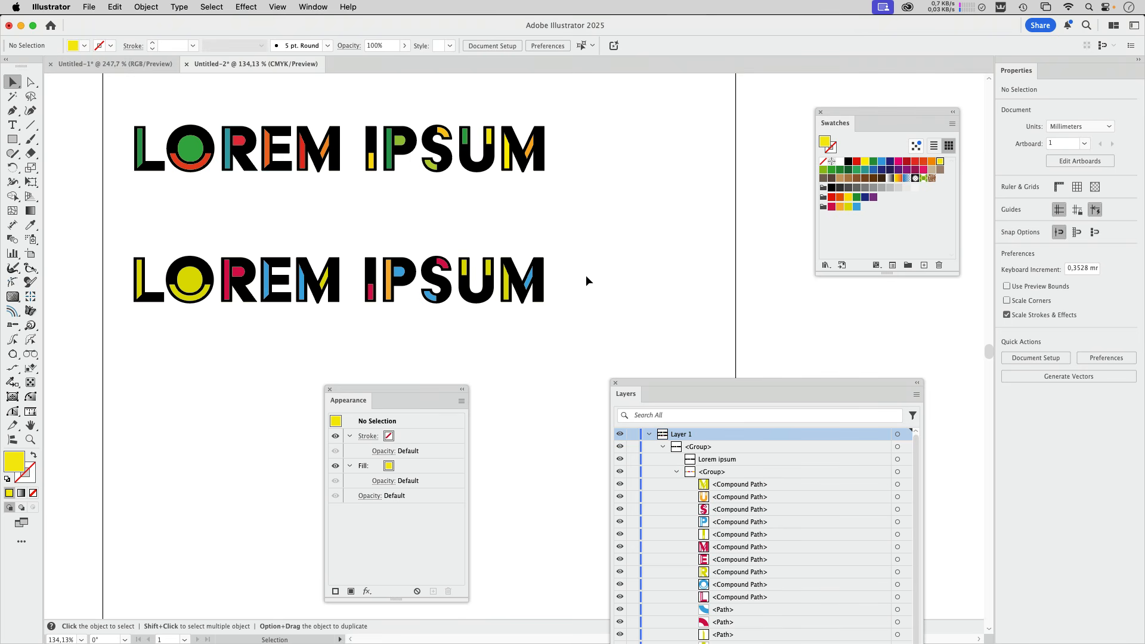